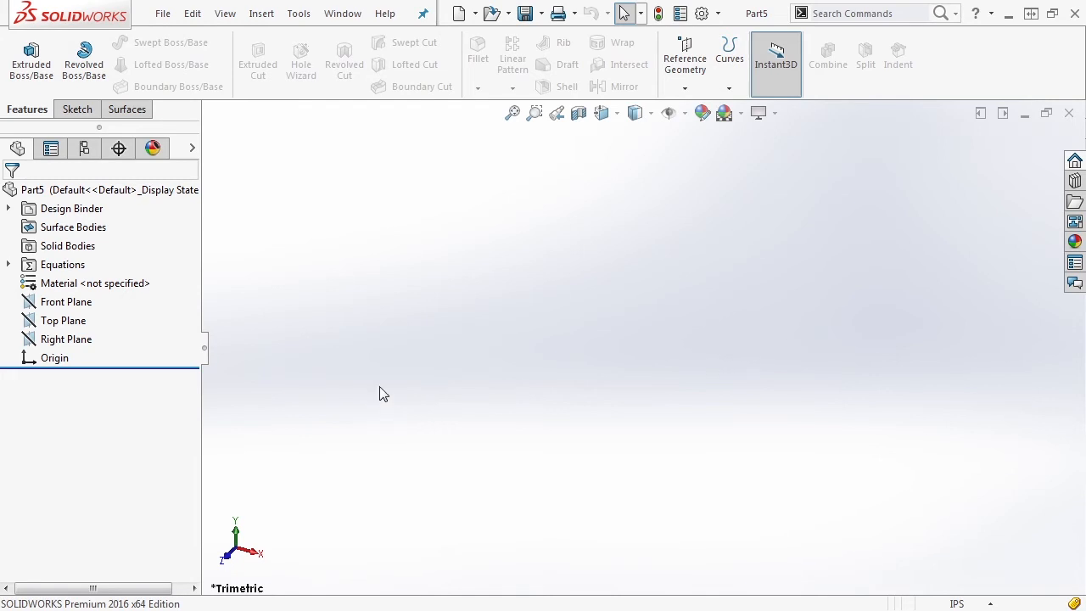
# Sketch a closed profile on the Front Plane from the origin, about 1.93 in wide at the base and 3.32 in high, with a slanted outer side.
pyautogui.click(50, 306)
pyautogui.click(48, 282)
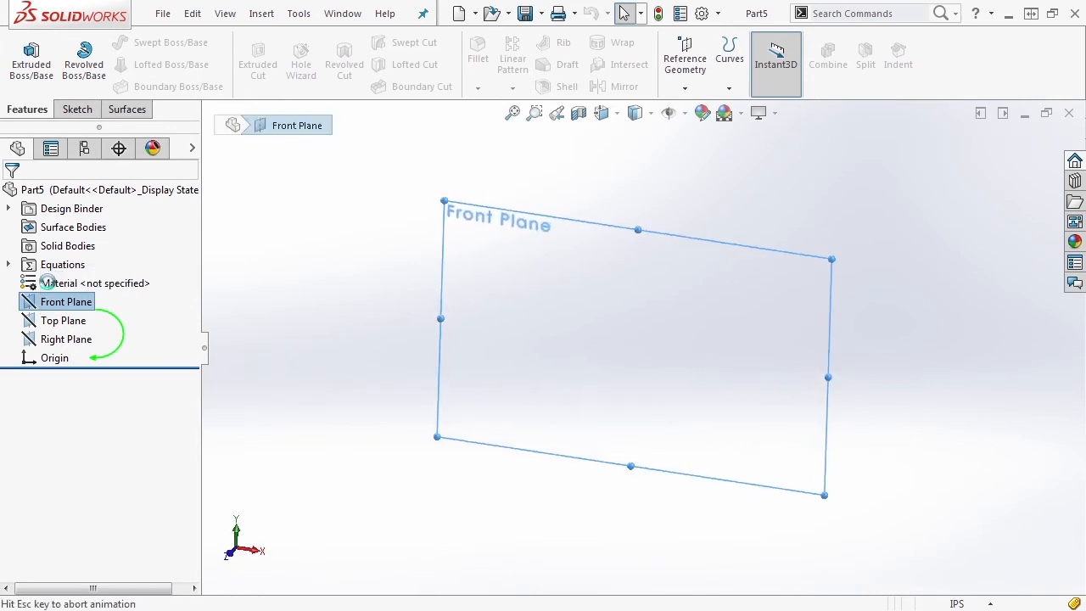
pyautogui.click(110, 42)
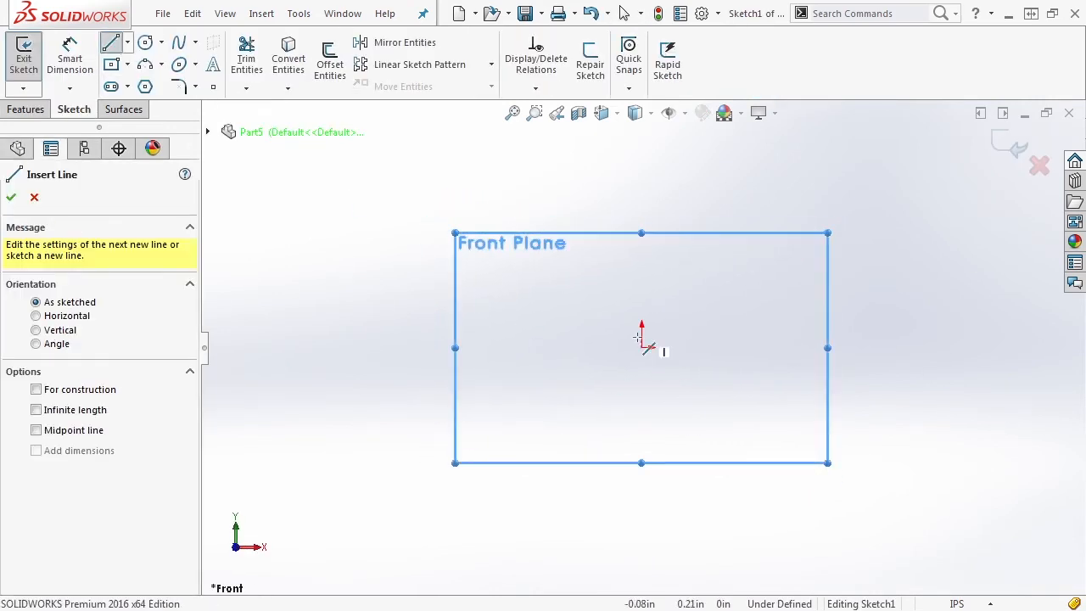
pyautogui.moveTo(642, 347); pyautogui.dragTo(642, 171)
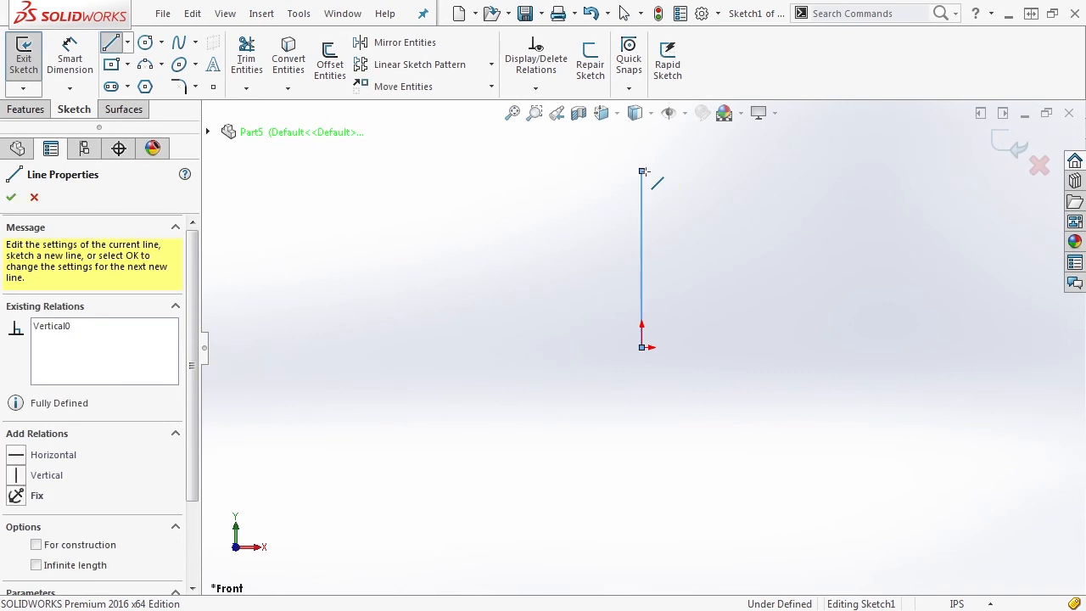
pyautogui.click(642, 172)
pyautogui.click(707, 172)
pyautogui.click(745, 347)
pyautogui.click(641, 347)
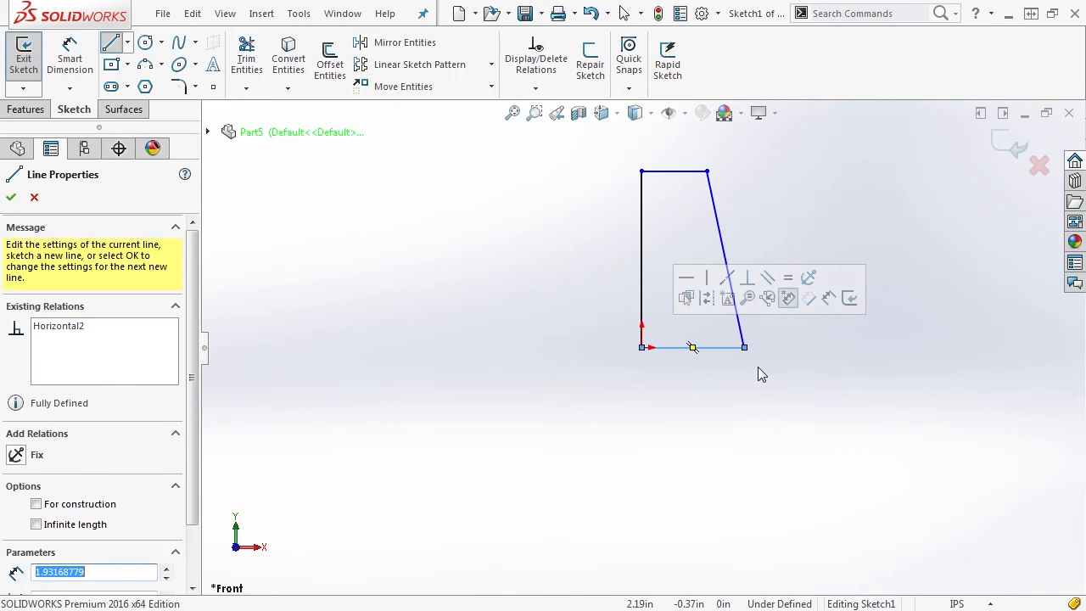
# Add a vertical construction line about 3.32 in long, rising from the outer base corner of the profile.
pyautogui.click(744, 348)
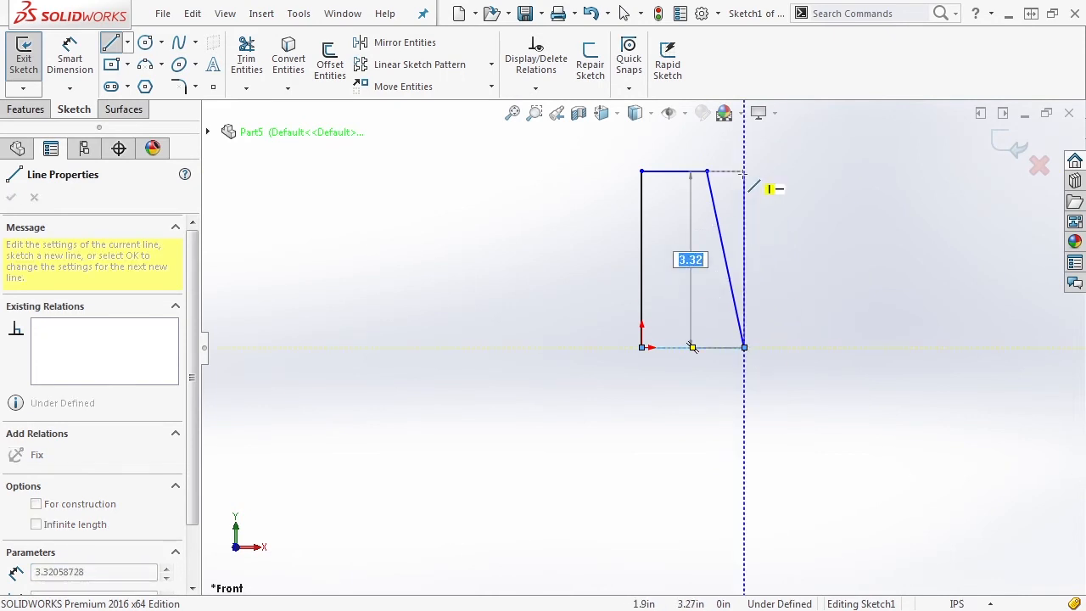
pyautogui.click(744, 172)
pyautogui.press('Escape')
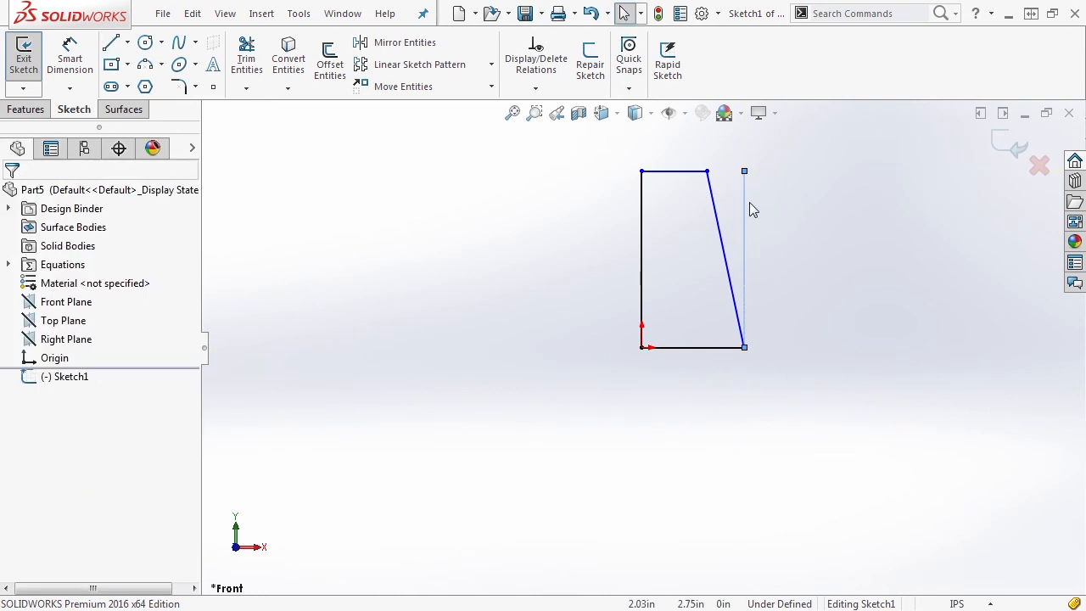
pyautogui.press('Escape')
# Dimension the angle between the slanted side and the construction line, linking it to the global variable "Draft".
pyautogui.press('s')
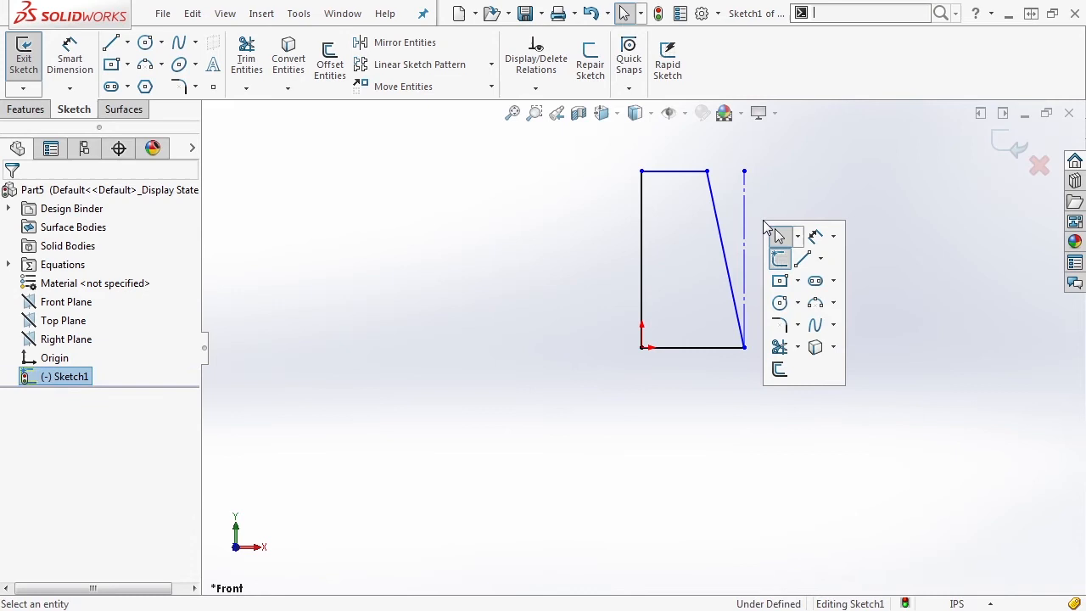
pyautogui.click(815, 237)
pyautogui.click(745, 207)
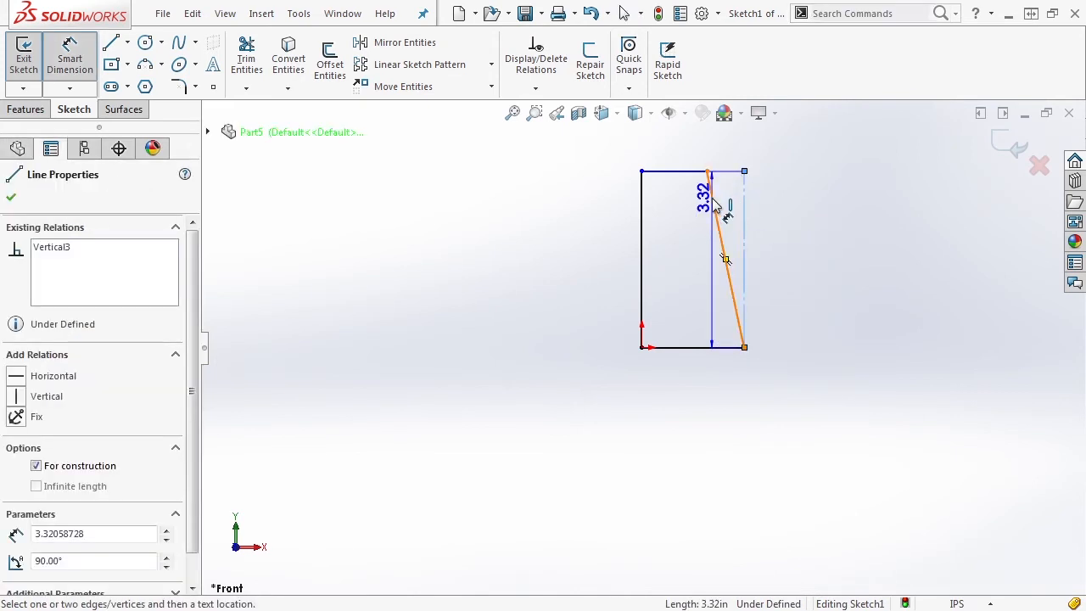
pyautogui.click(717, 208)
pyautogui.click(741, 193)
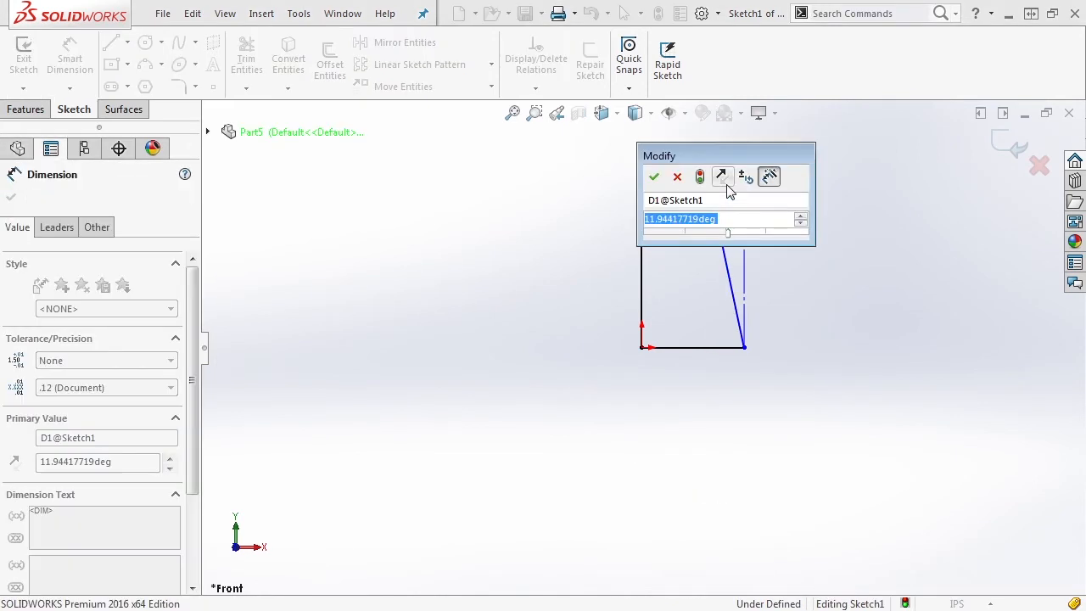
pyautogui.write('=')
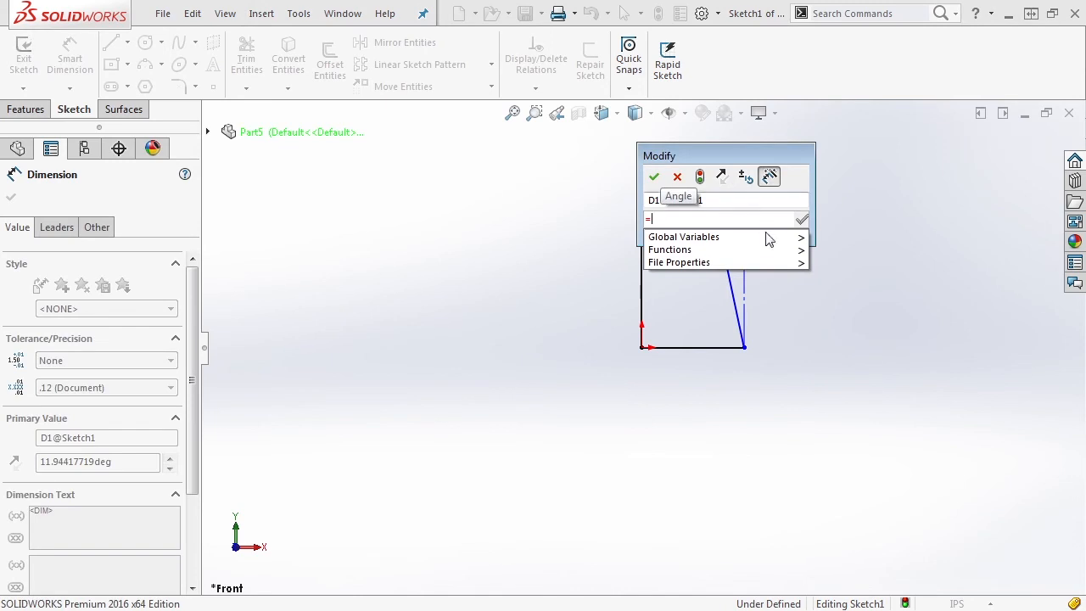
pyautogui.moveTo(764, 237)
pyautogui.click(837, 238)
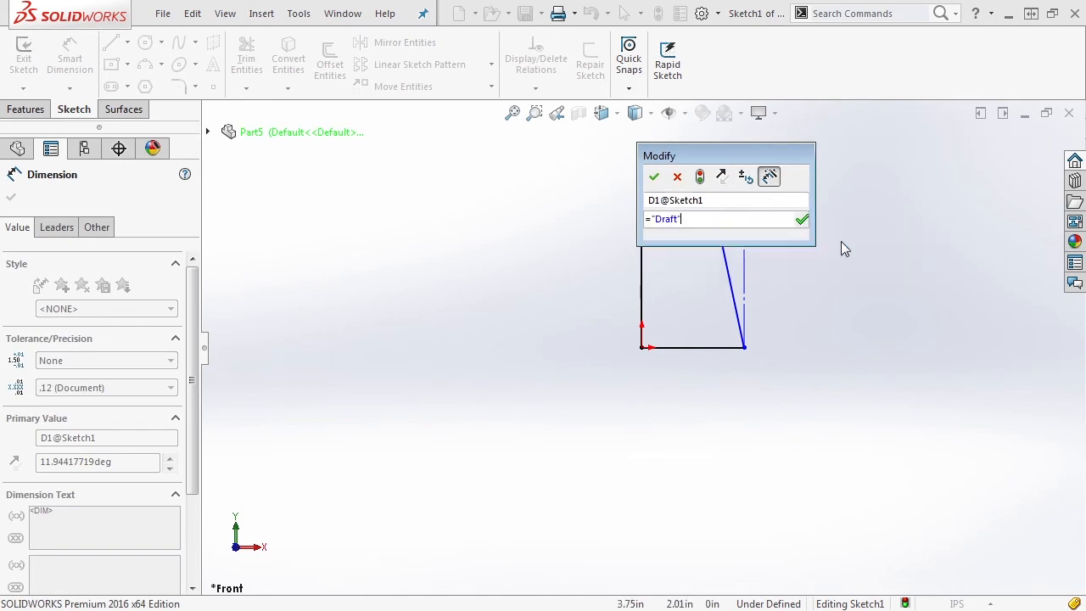
pyautogui.click(802, 219)
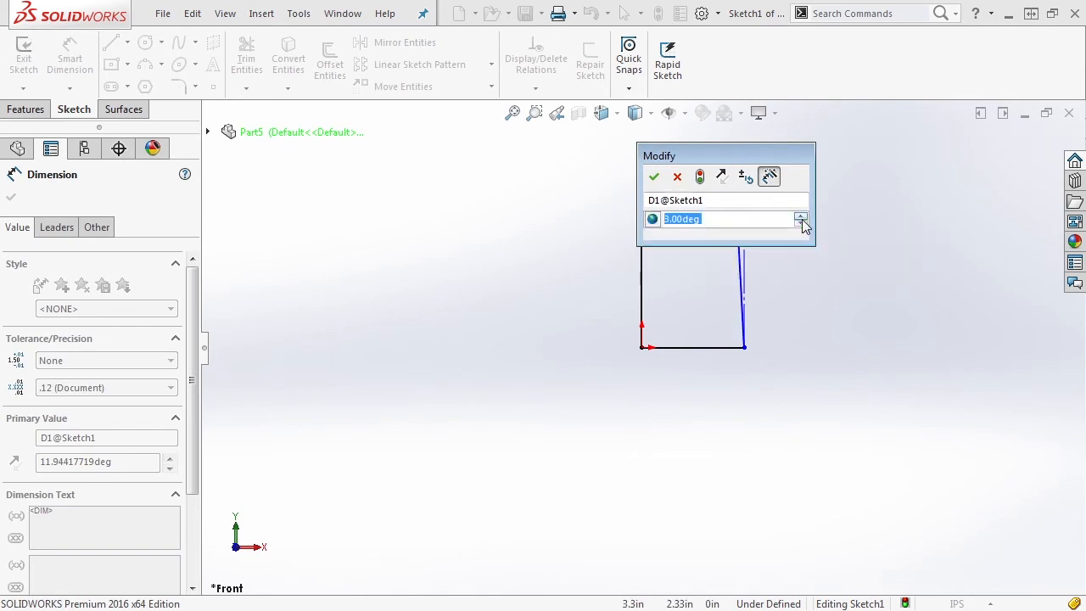
pyautogui.click(653, 178)
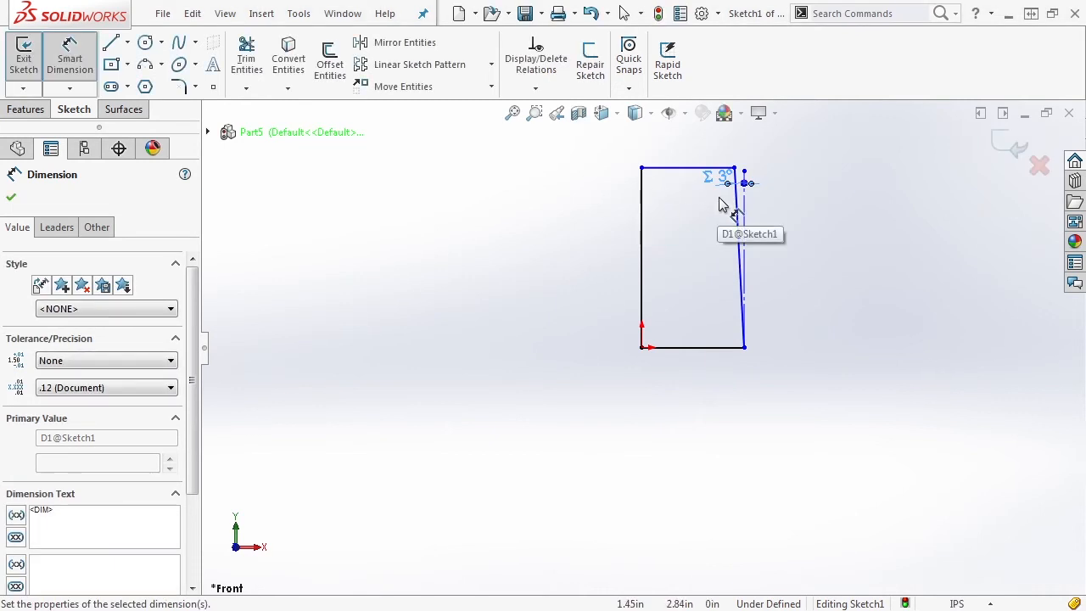
# Finish the sketch and revolve the profile 360 degrees about its vertical inner line through the origin.
pyautogui.click(1003, 146)
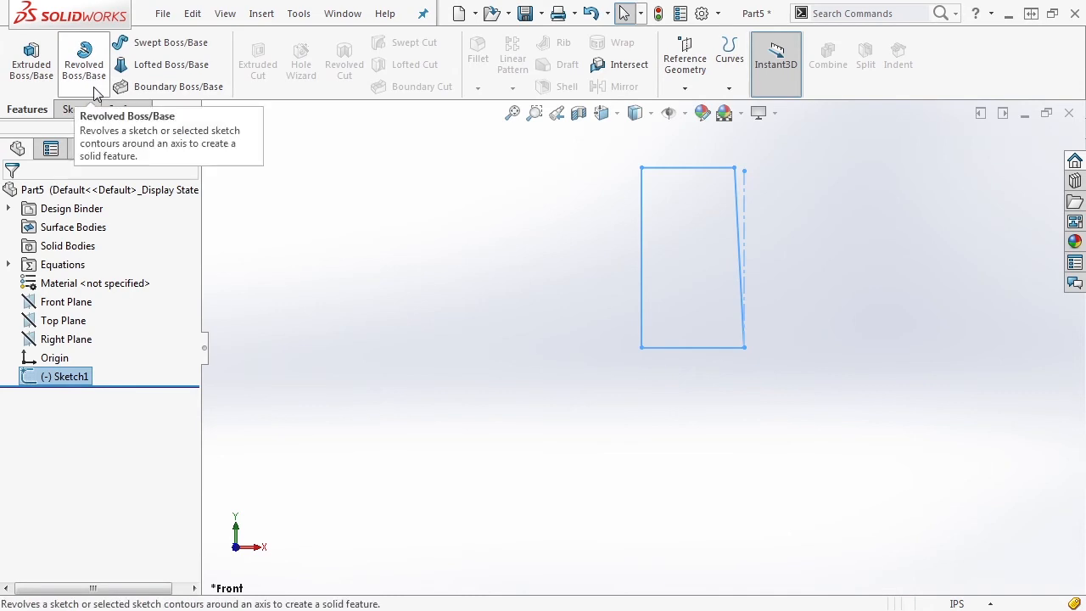
pyautogui.click(84, 64)
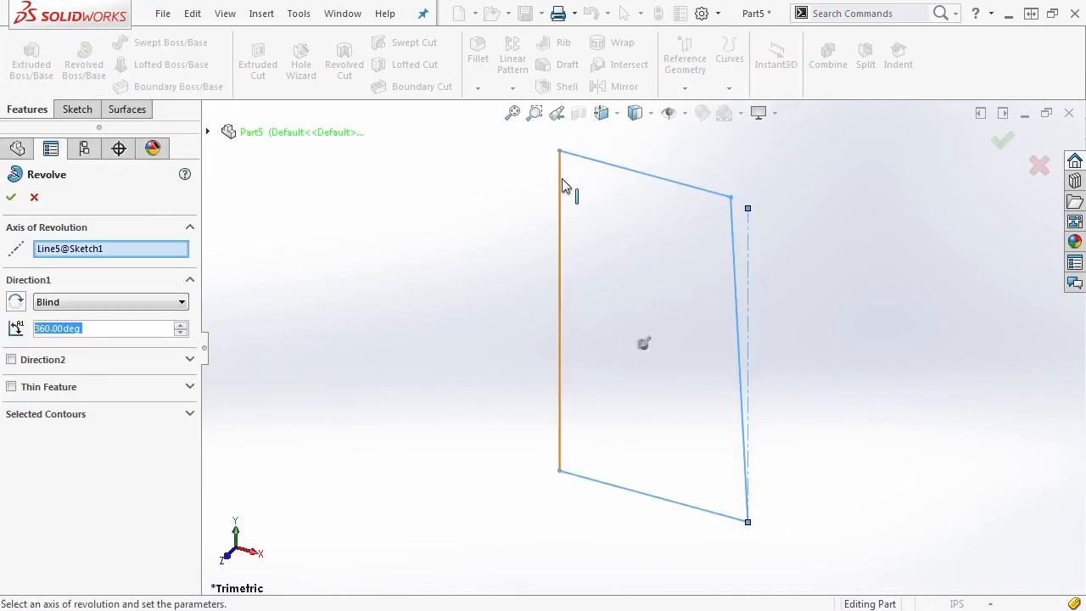
pyautogui.click(561, 180)
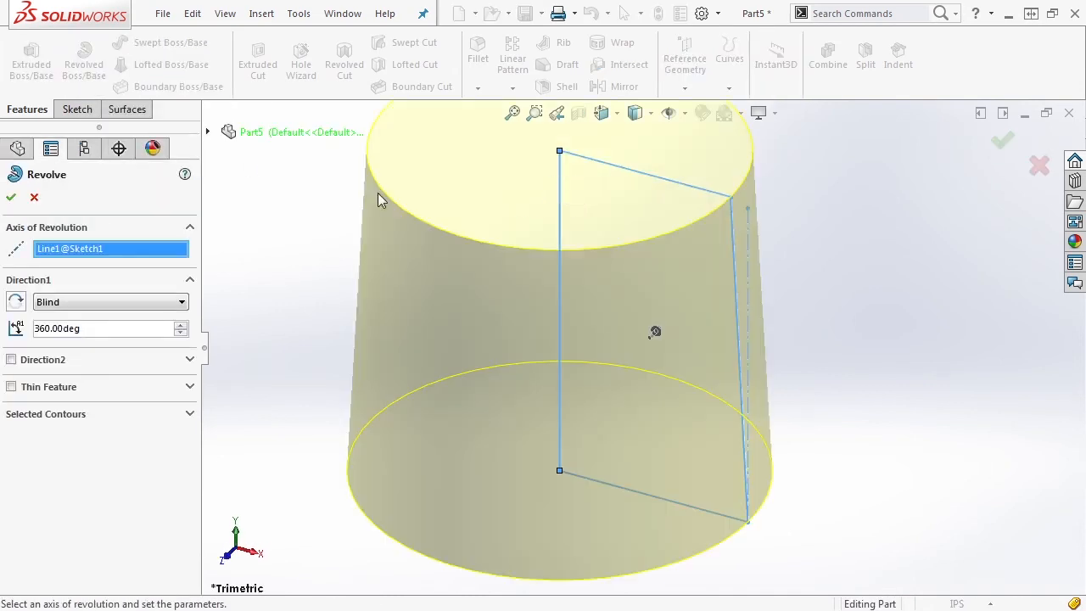
pyautogui.click(11, 197)
# Show a section view of the revolved body through the Front Plane, seen from the front.
pyautogui.click(578, 113)
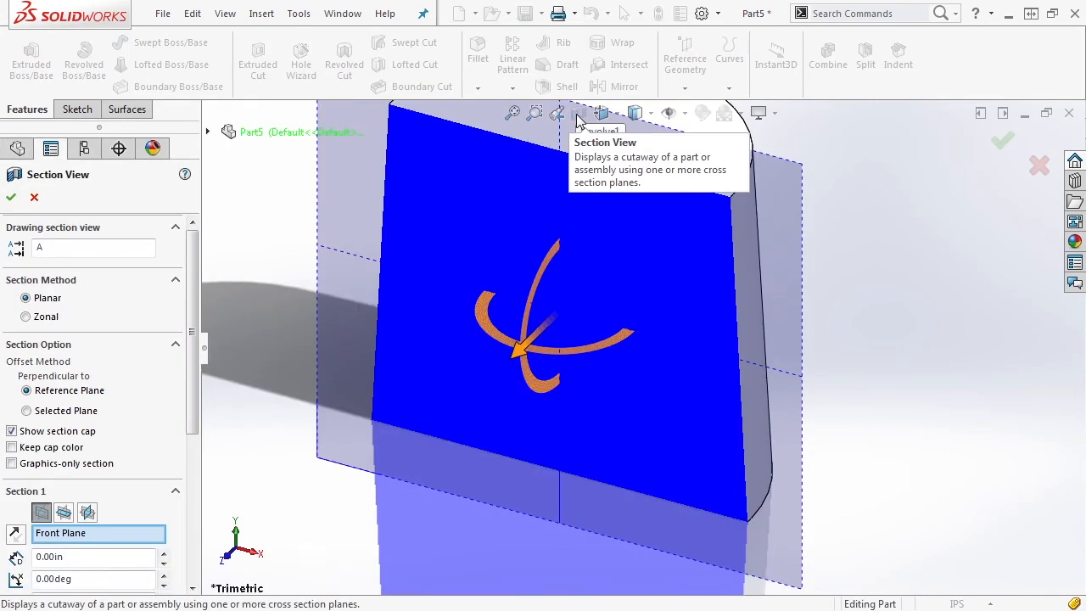
pyautogui.click(12, 196)
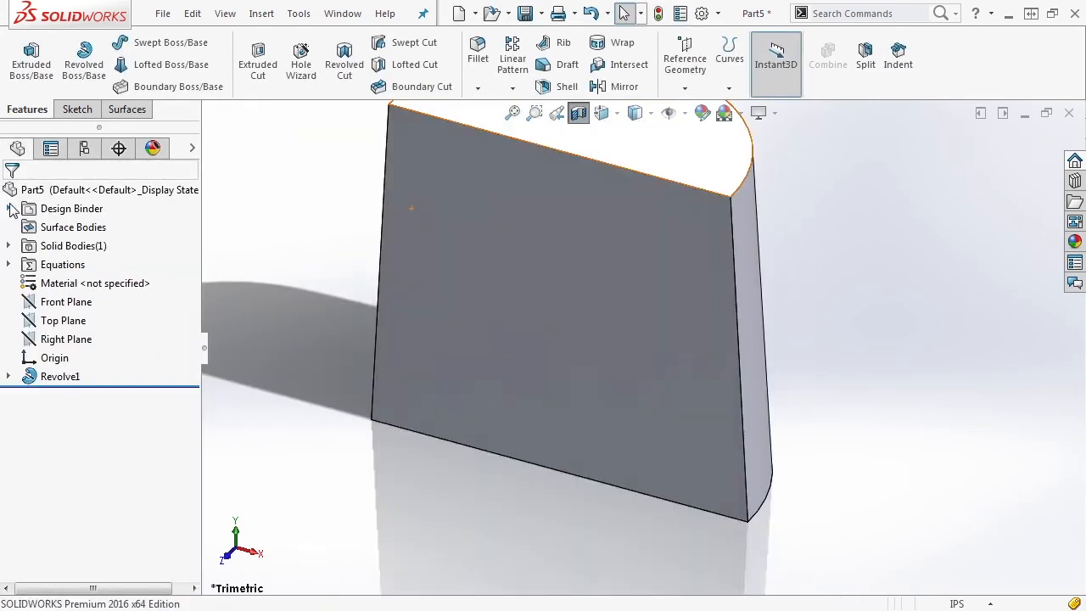
pyautogui.hotkey('ctrl', '1')
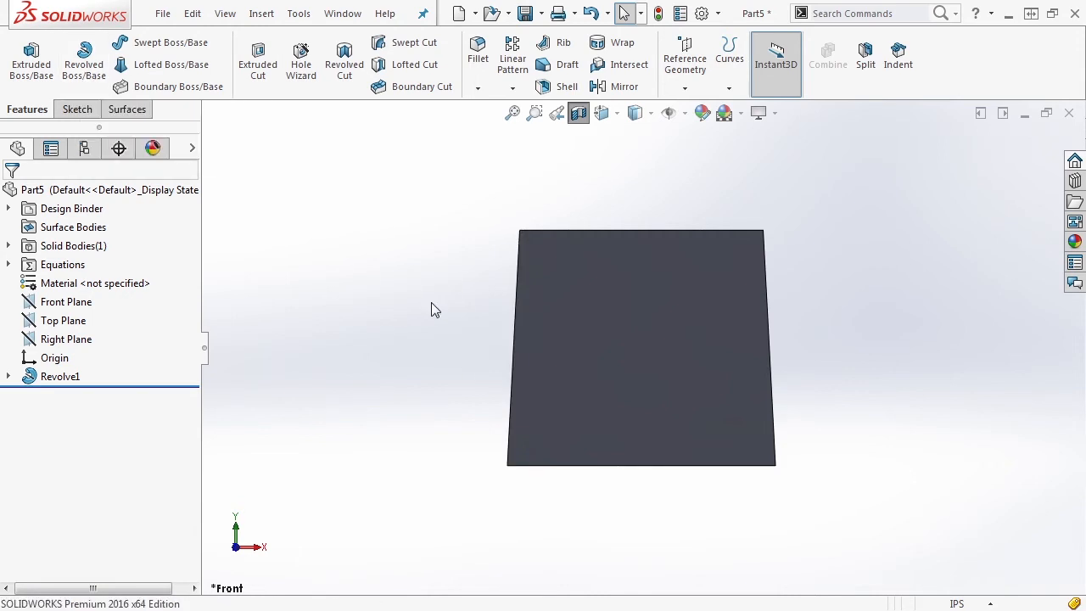
# Set the global variable "Draft" to 5 in the equations and rebuild the part.
pyautogui.rightClick(66, 265)
pyautogui.click(114, 280)
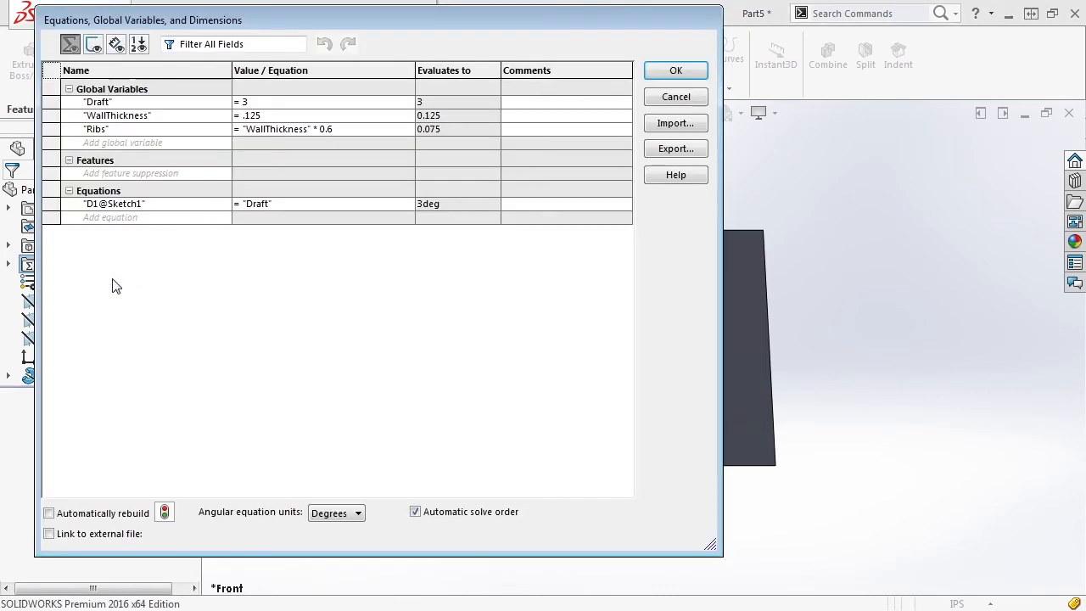
pyautogui.click(264, 100)
pyautogui.press('BackSpace')
pyautogui.write('5')
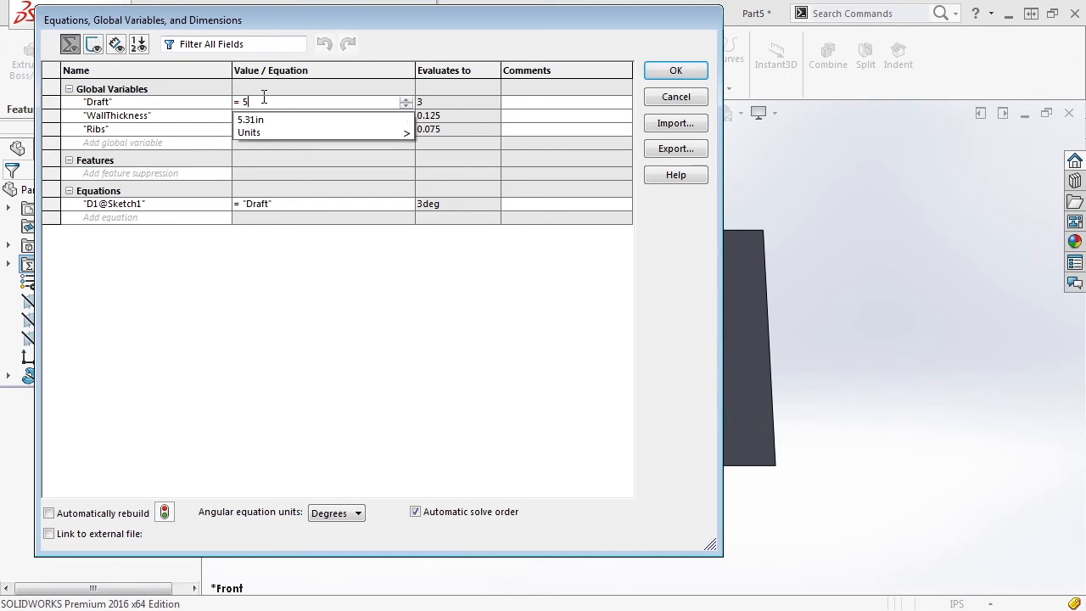
pyautogui.press('Return')
pyautogui.click(165, 513)
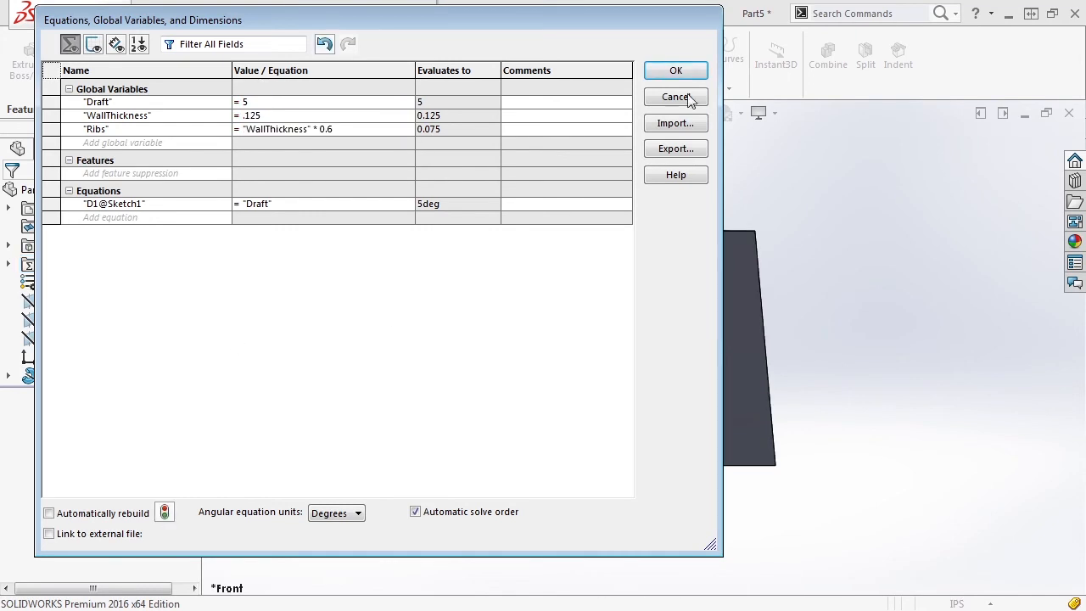
pyautogui.click(675, 70)
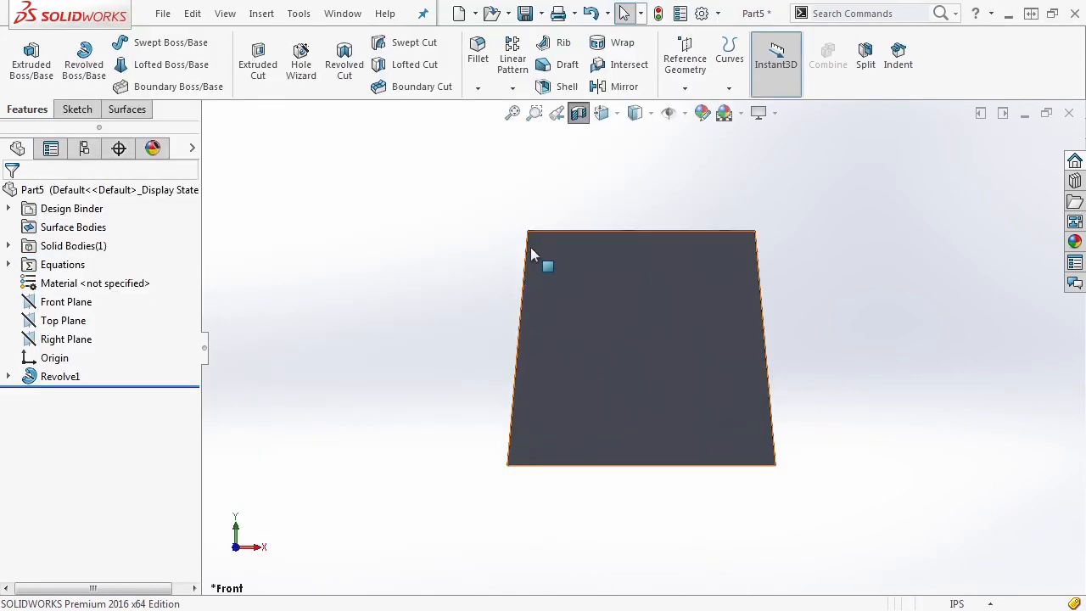
# Examine the draft angle in the revolve's sketch and the shape of the full revolved body.
pyautogui.click(8, 376)
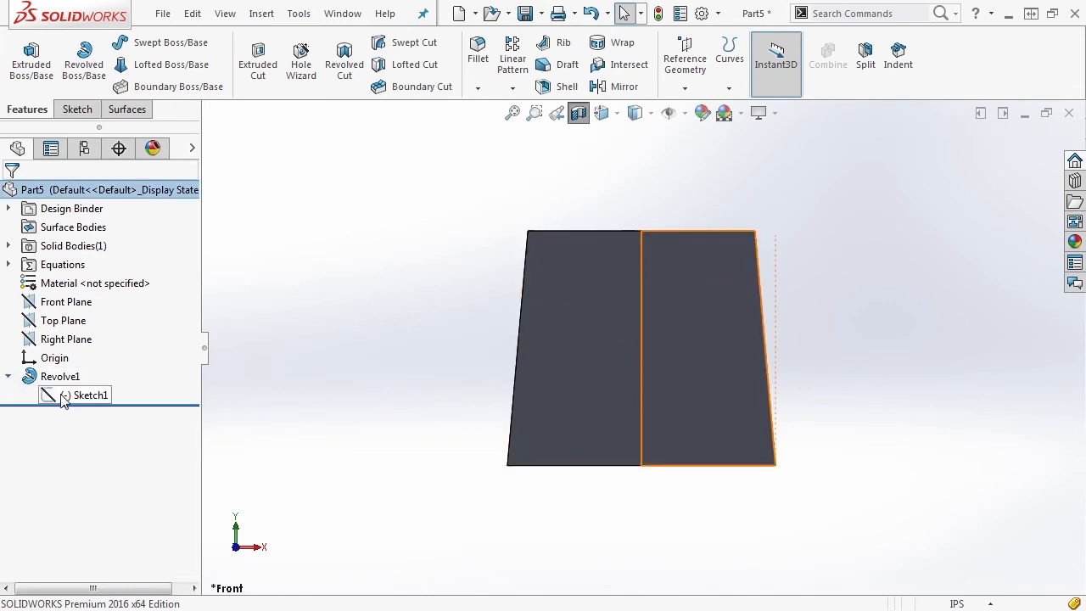
pyautogui.click(84, 394)
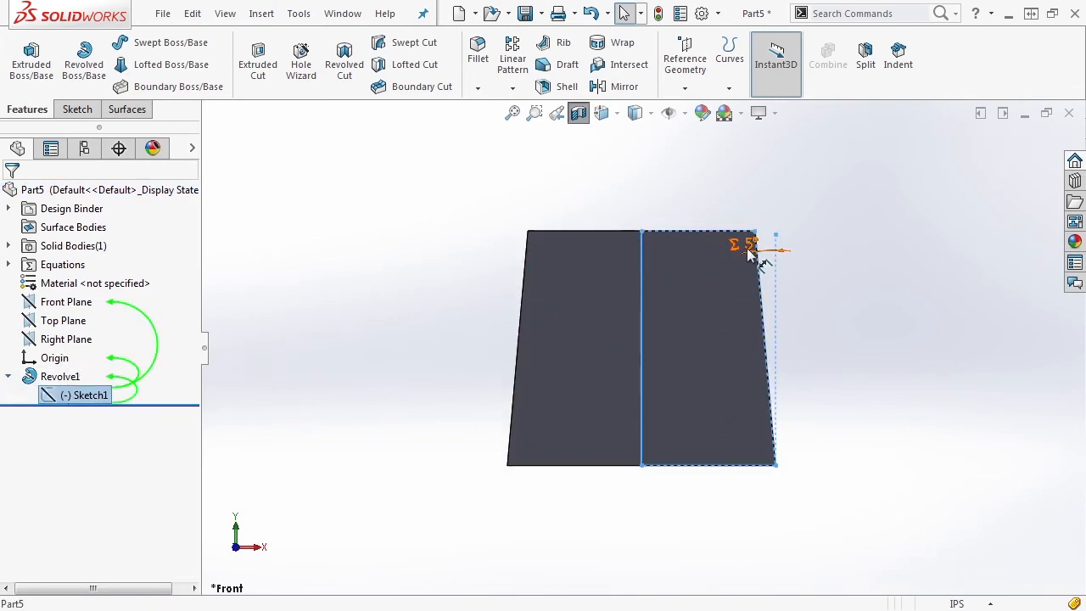
pyautogui.click(703, 176)
pyautogui.moveTo(701, 193)
pyautogui.mouseDown(button='middle')
pyautogui.moveTo(795, 286)
pyautogui.moveTo(790, 342)
pyautogui.mouseUp(button='middle')
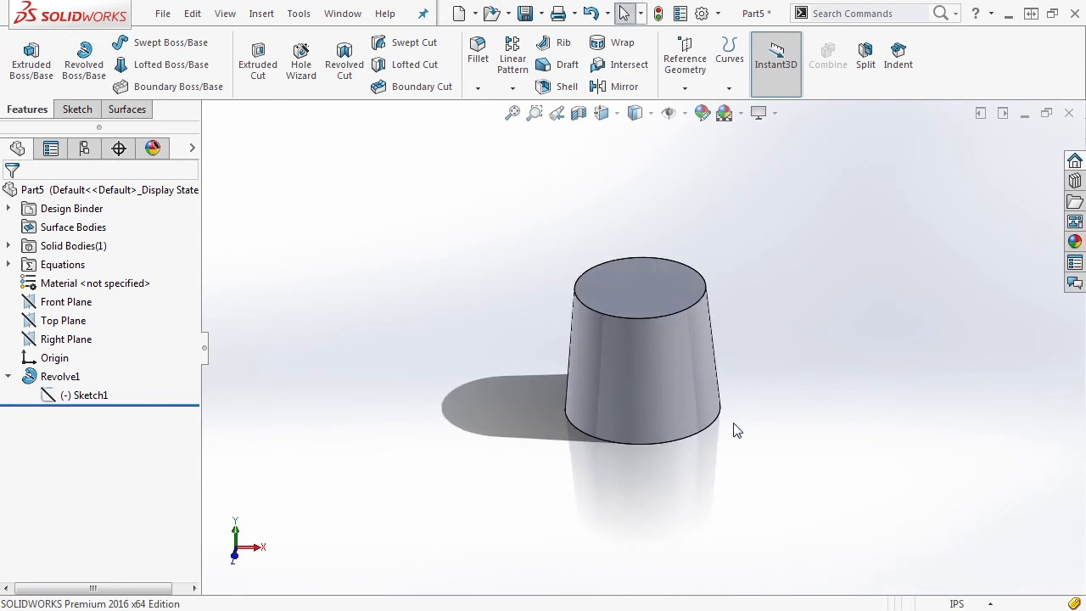
pyautogui.scroll(-2, 772, 430)
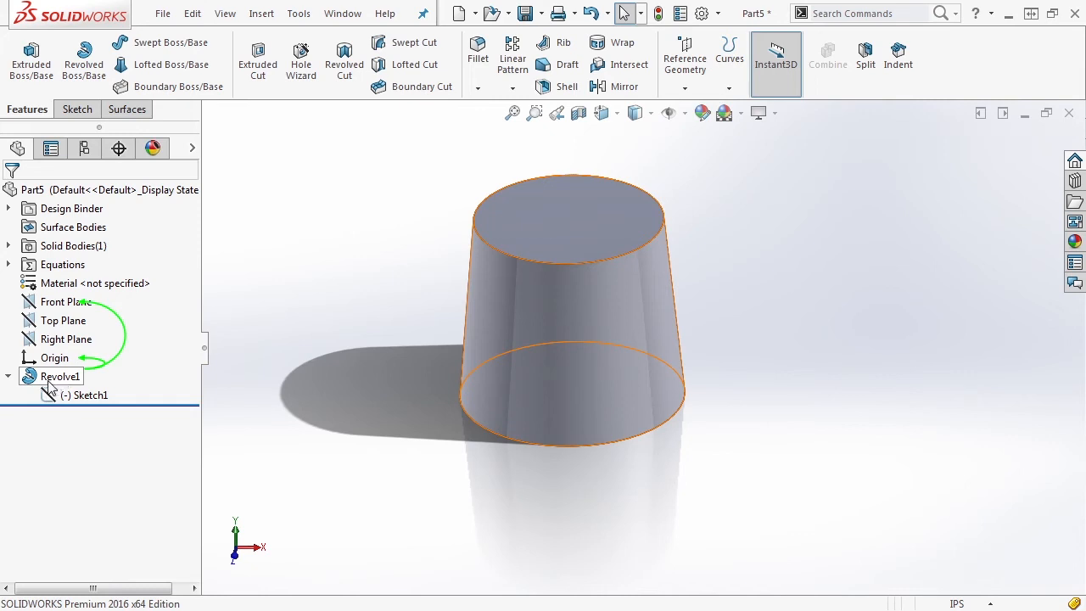
# Delete the revolve feature and its sketch from the part.
pyautogui.click(33, 380)
pyautogui.press('Delete')
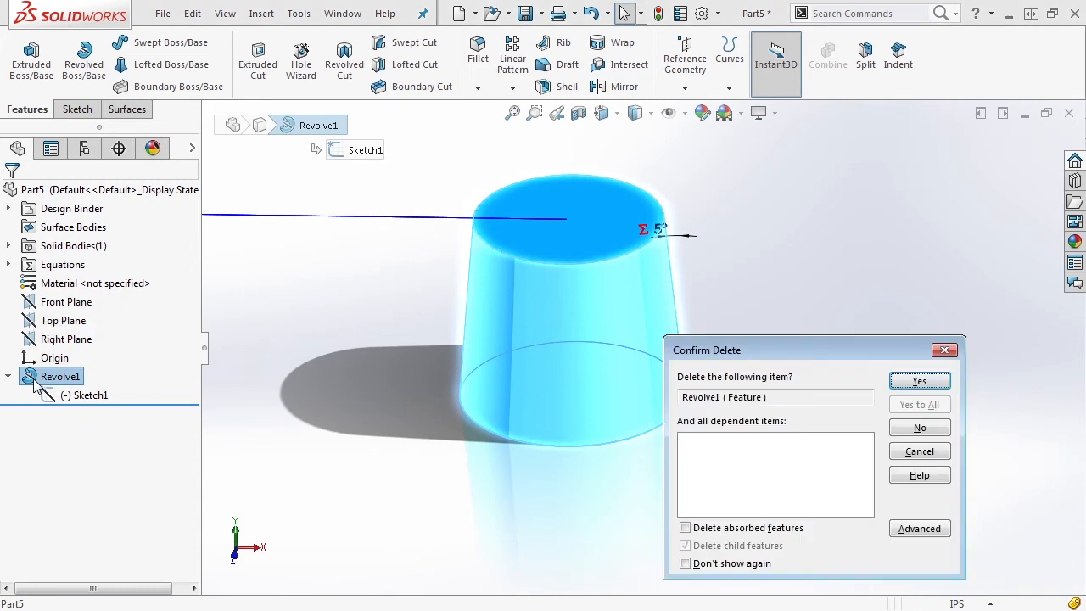
pyautogui.click(933, 382)
pyautogui.click(46, 380)
pyautogui.press('Delete')
pyautogui.click(918, 381)
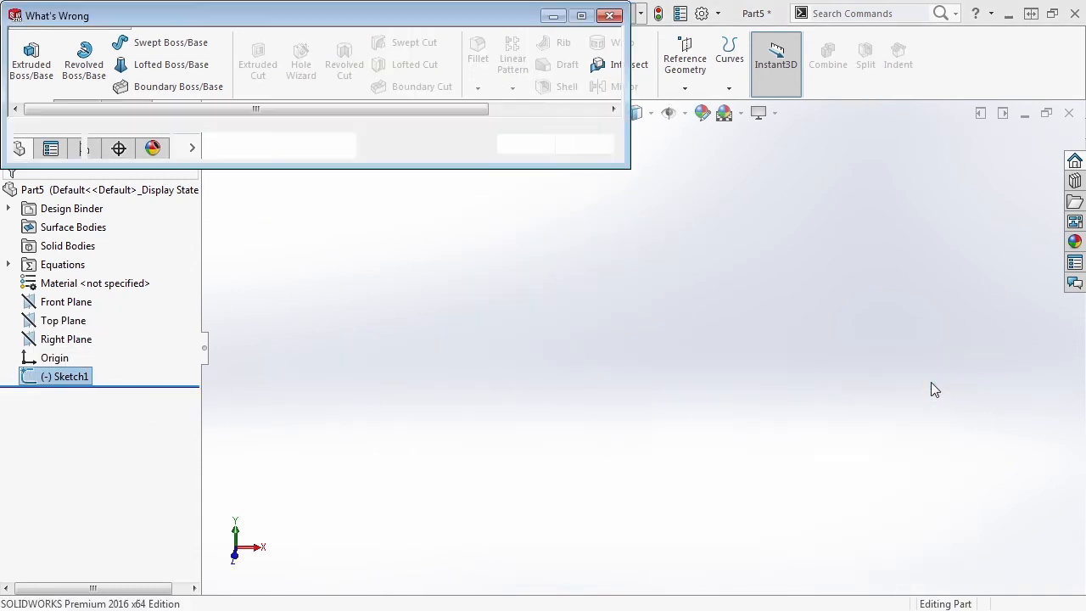
pyautogui.click(525, 144)
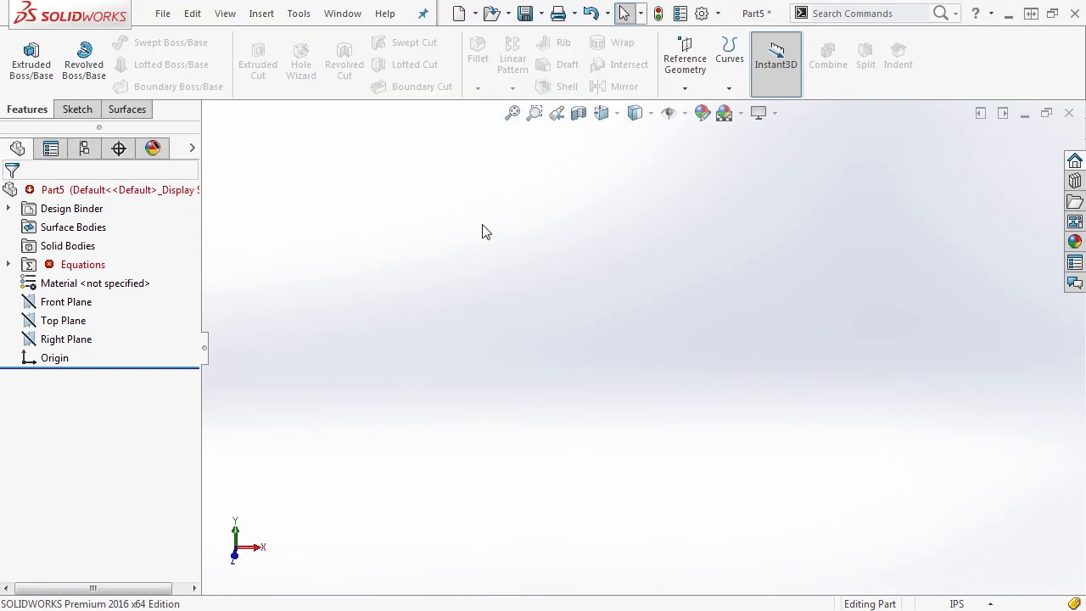
# Delete the "D1@Sketch1" equation from the part's equations.
pyautogui.rightClick(48, 272)
pyautogui.click(85, 286)
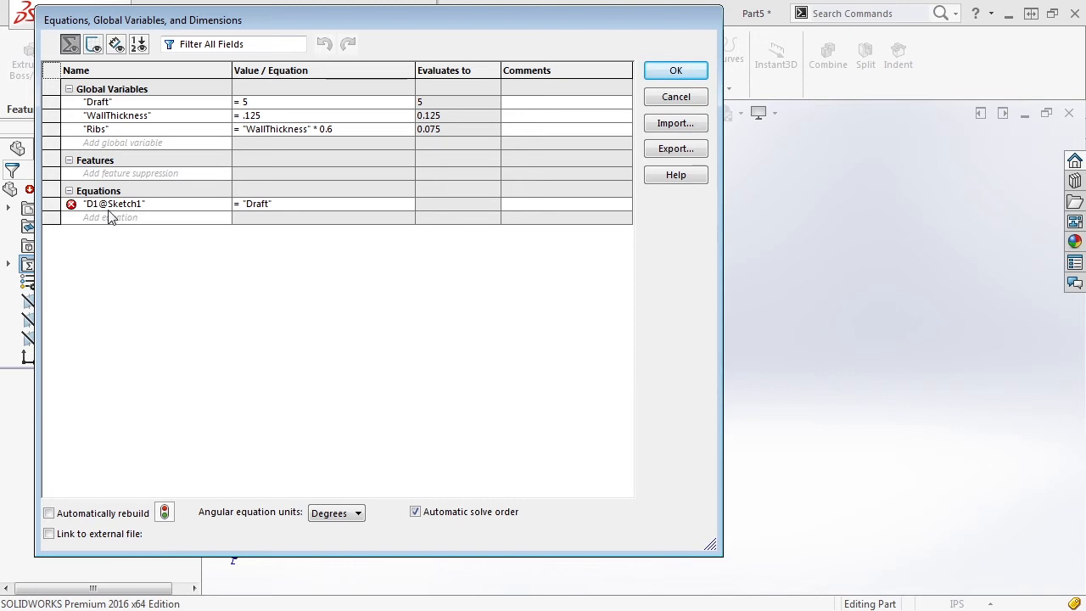
pyautogui.click(51, 204)
pyautogui.press('Delete')
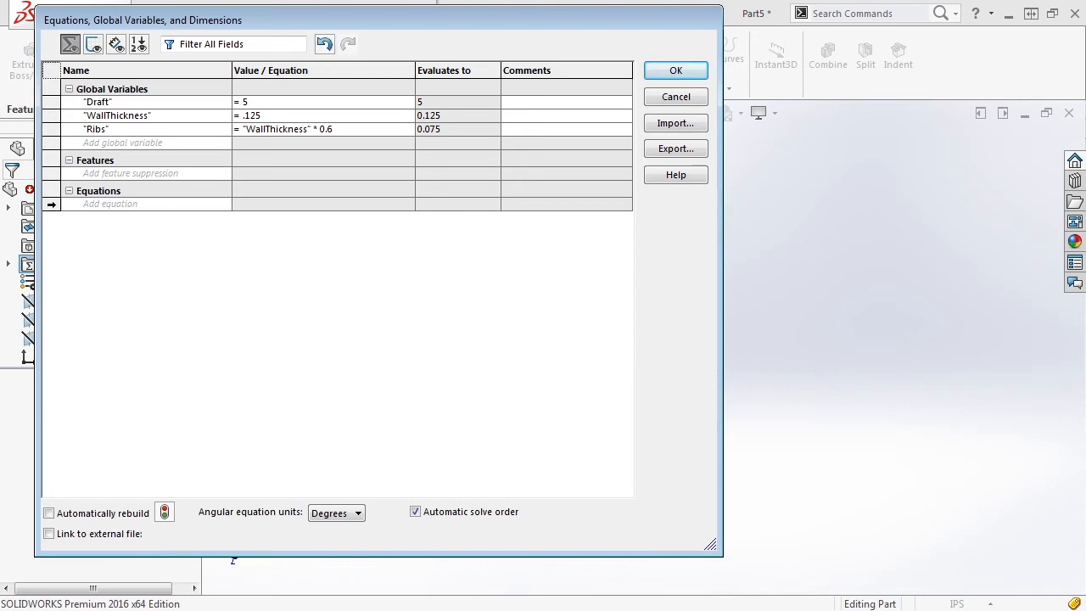
pyautogui.click(677, 70)
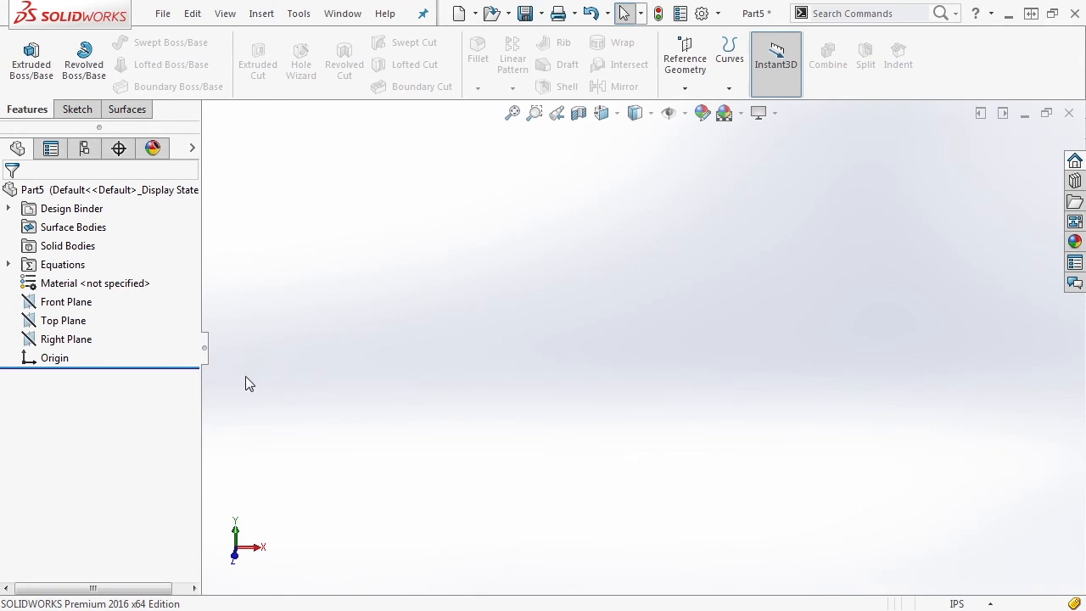
# Sketch a center rectangle 10 in wide and 5 in high on the Top Plane, centred on the origin, and exit the sketch.
pyautogui.click(63, 320)
pyautogui.click(71, 296)
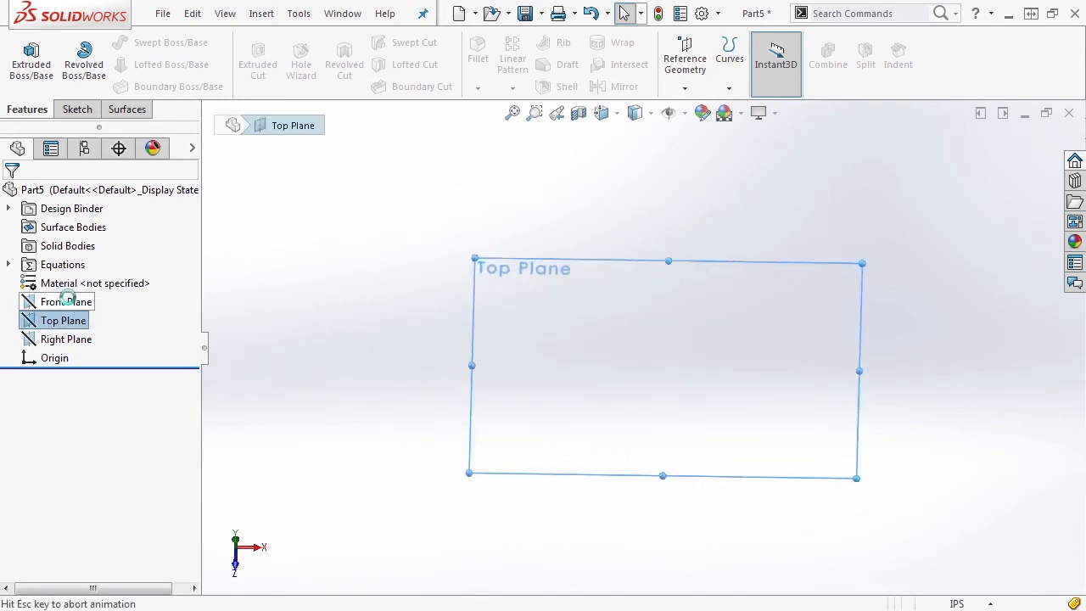
pyautogui.click(113, 66)
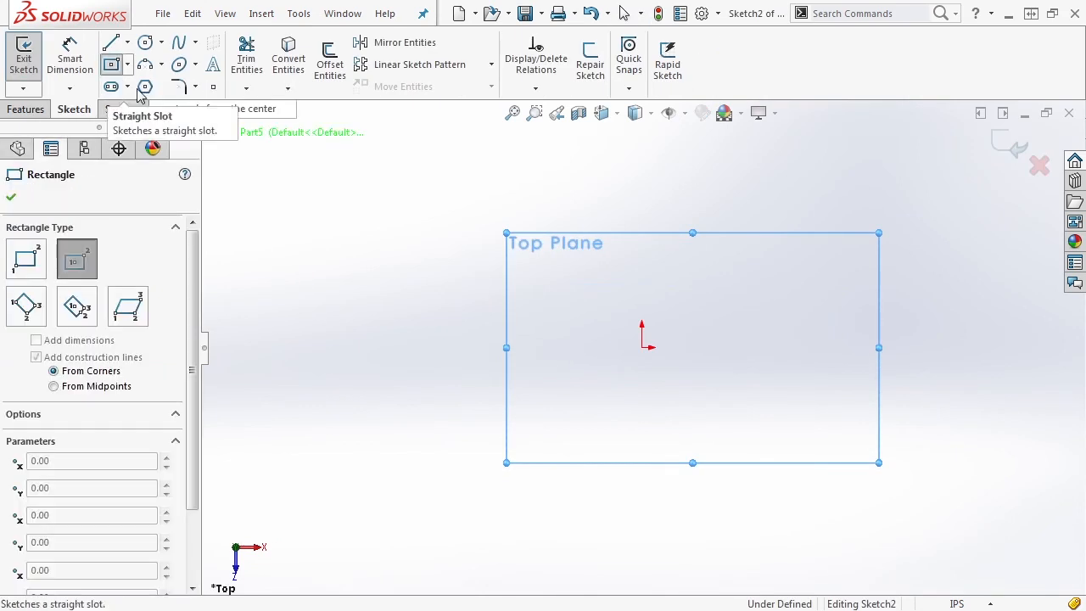
pyautogui.click(643, 347)
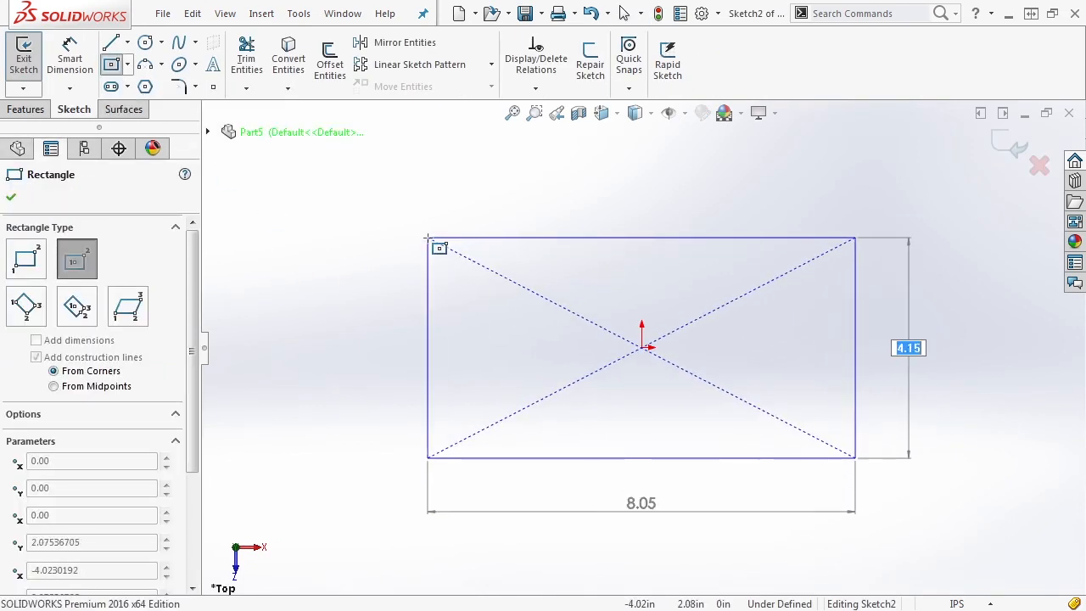
pyautogui.write('5')
pyautogui.press('Tab')
pyautogui.write('10')
pyautogui.press('Return')
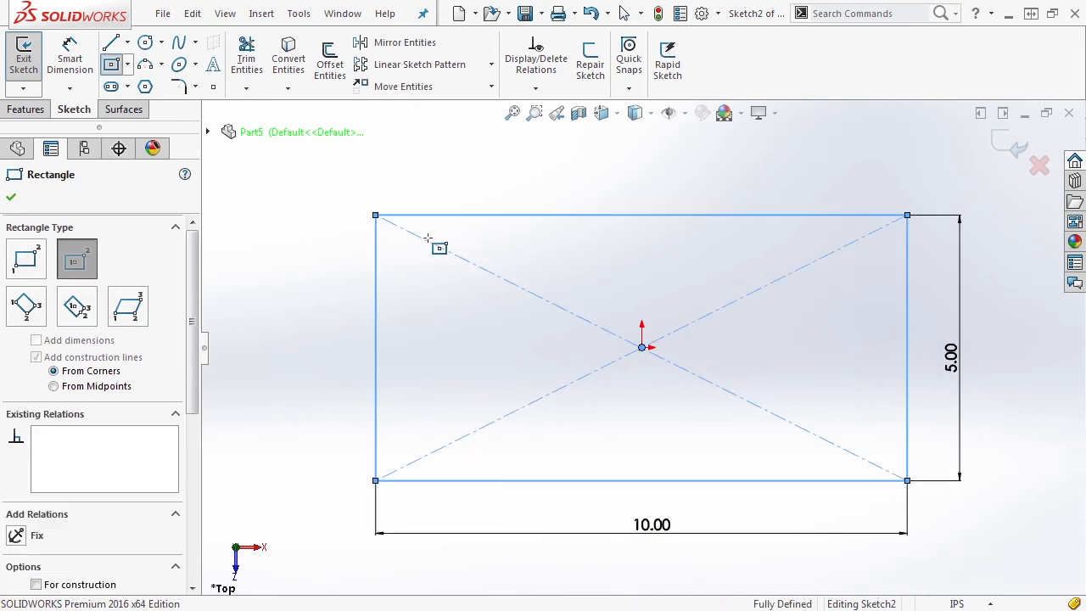
pyautogui.click(1002, 146)
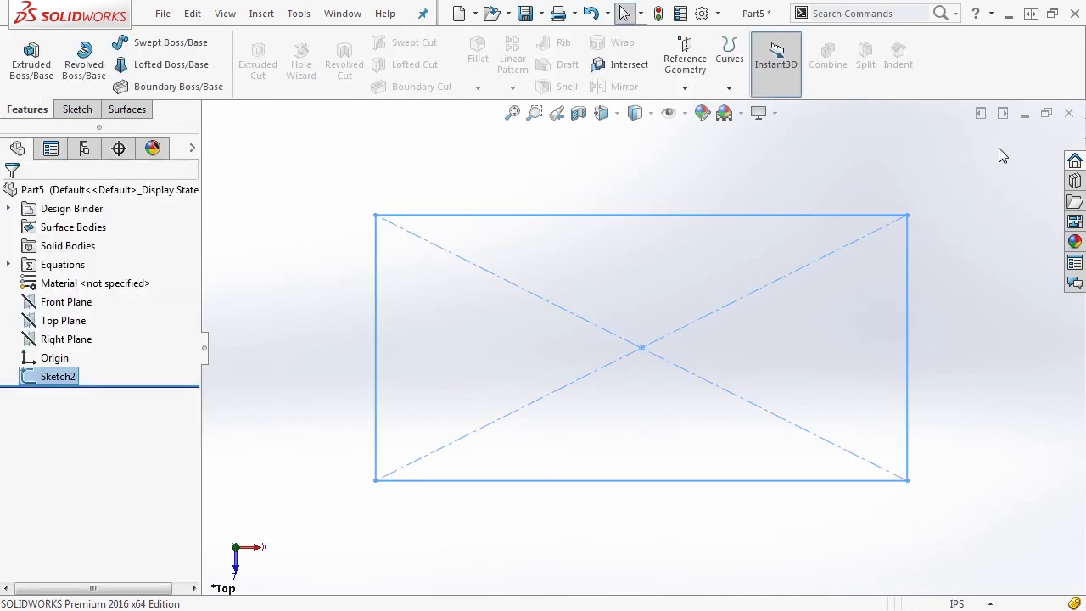
# Set up a blind boss extrusion of the rectangle sketch with a depth of 5 in.
pyautogui.click(31, 61)
pyautogui.write('5')
pyautogui.press('Return')
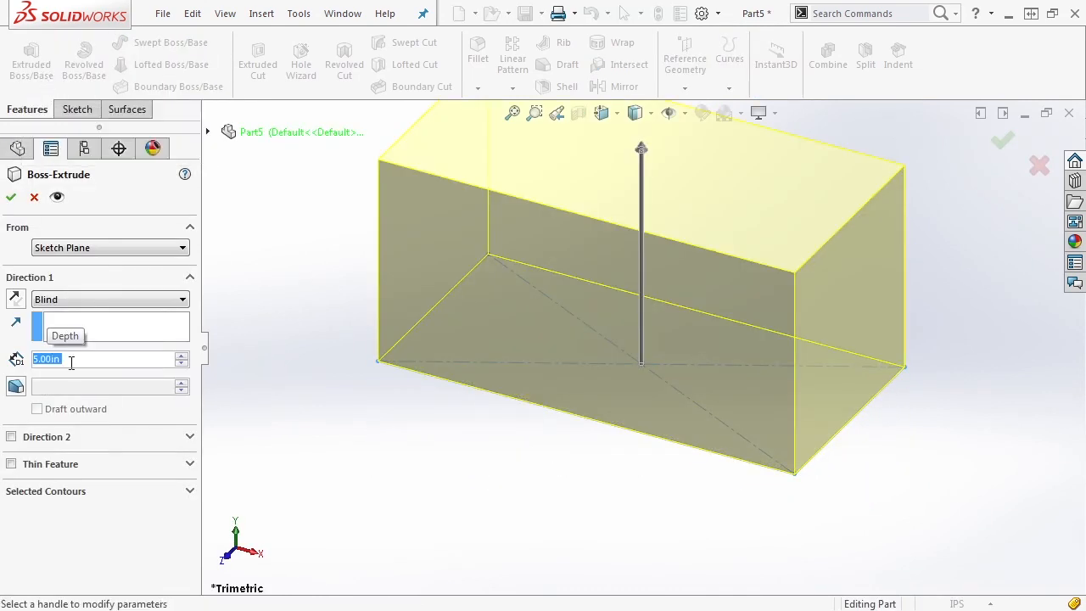
# Turn on draft for the extrusion and link its angle to the global variable "Draft".
pyautogui.click(15, 387)
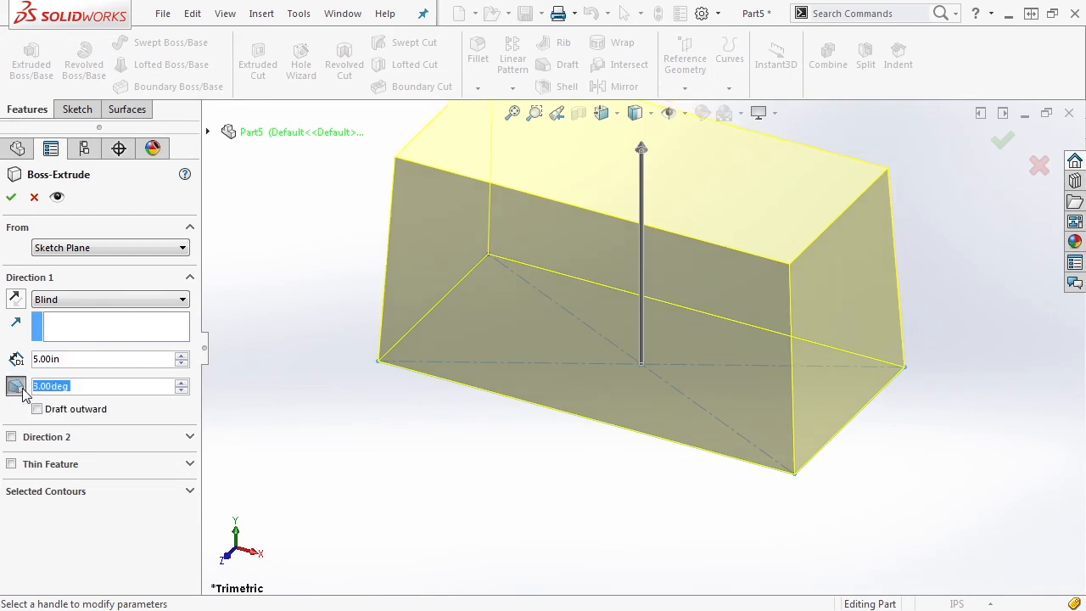
pyautogui.write('=')
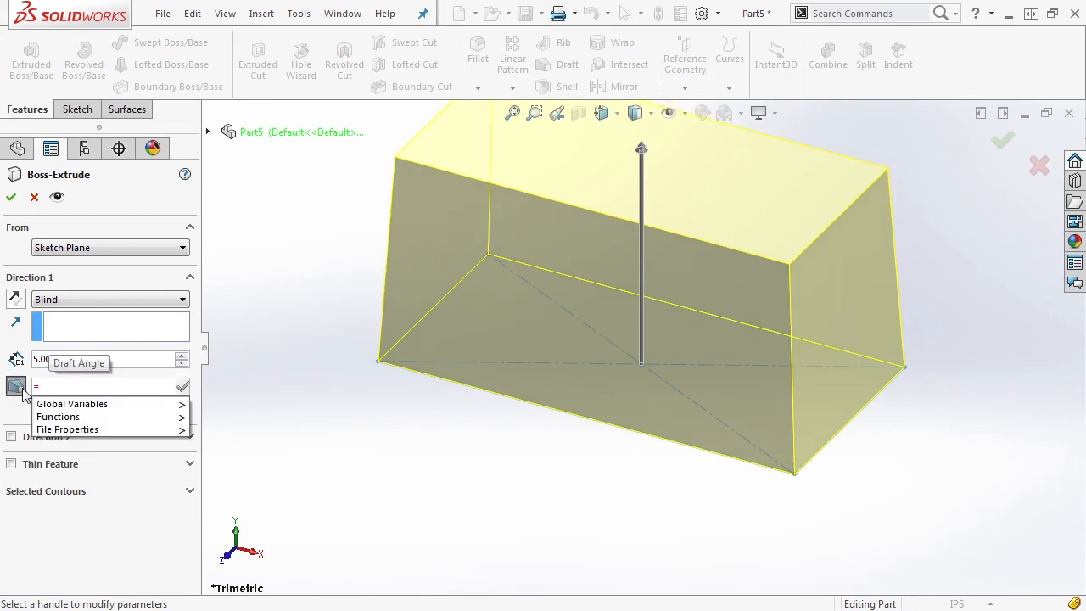
pyautogui.moveTo(97, 409)
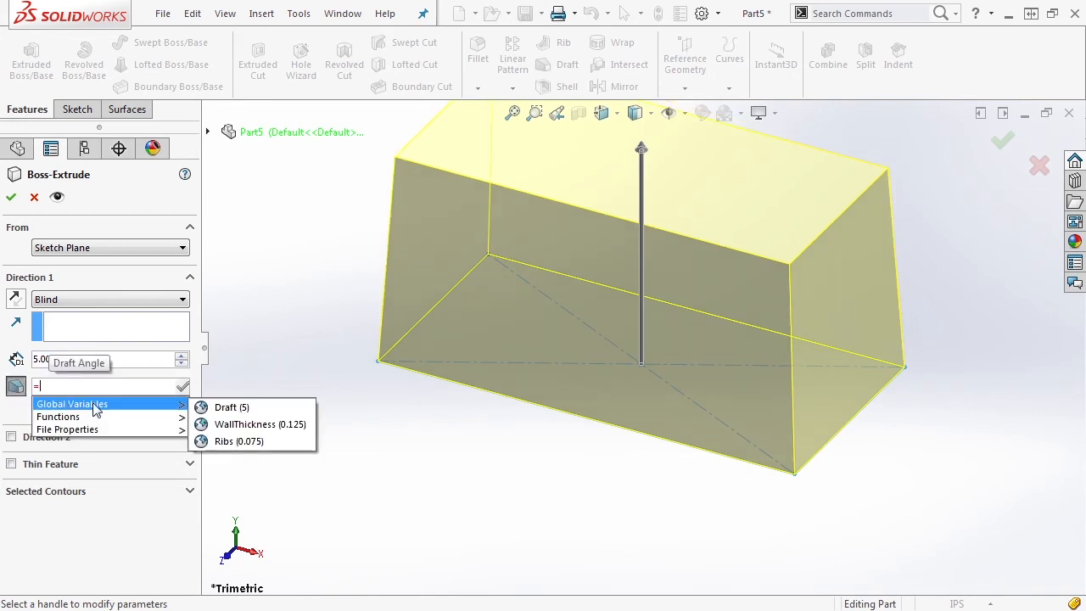
pyautogui.click(225, 407)
pyautogui.click(182, 387)
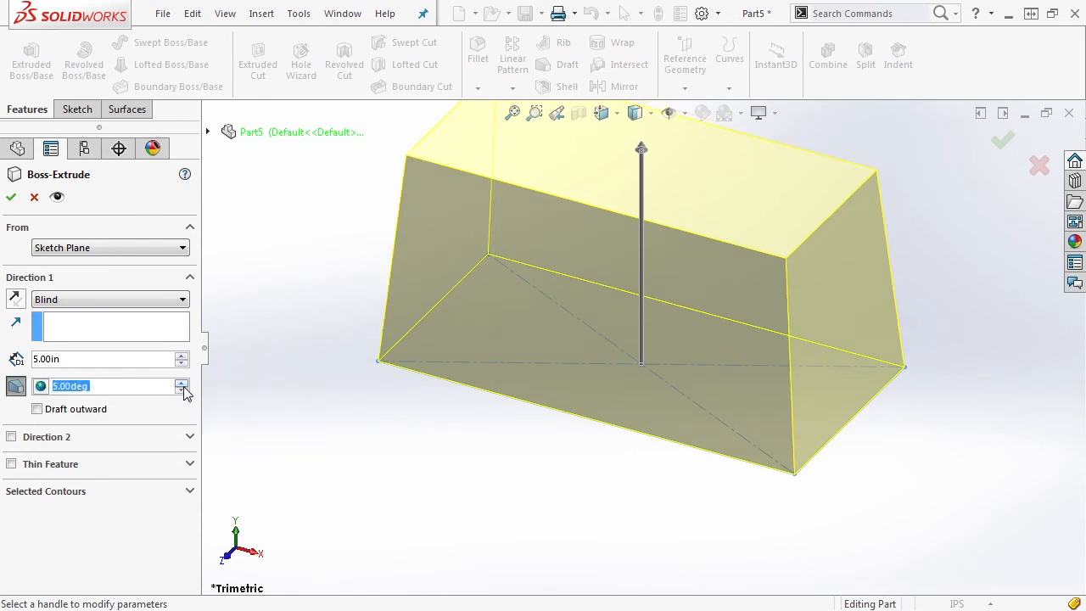
# Try the outward draft direction and a one-direction thin feature 1 in thick on the extrusion.
pyautogui.click(37, 409)
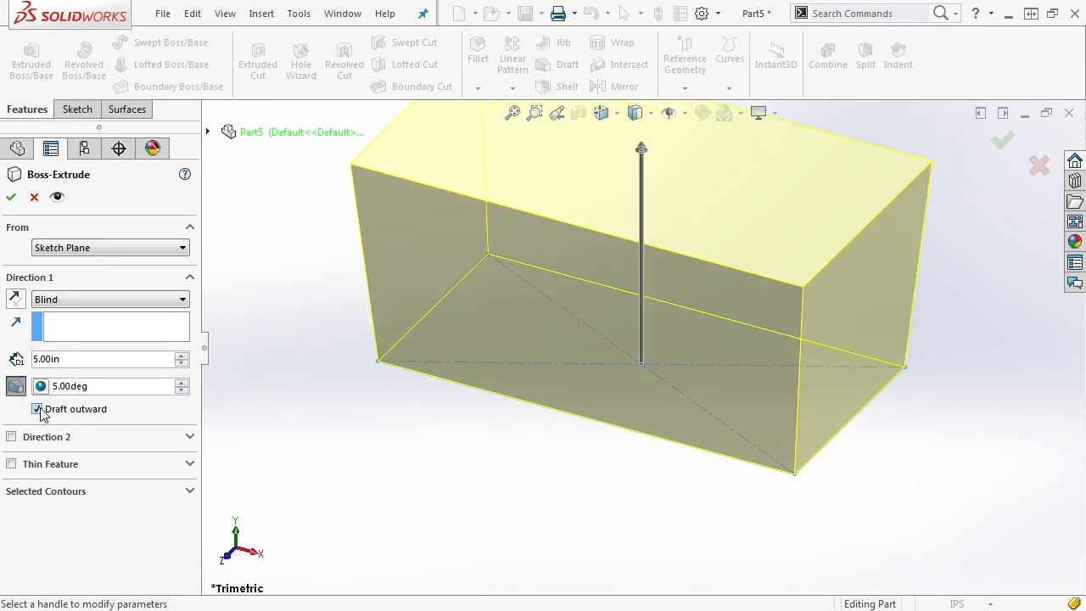
pyautogui.click(37, 409)
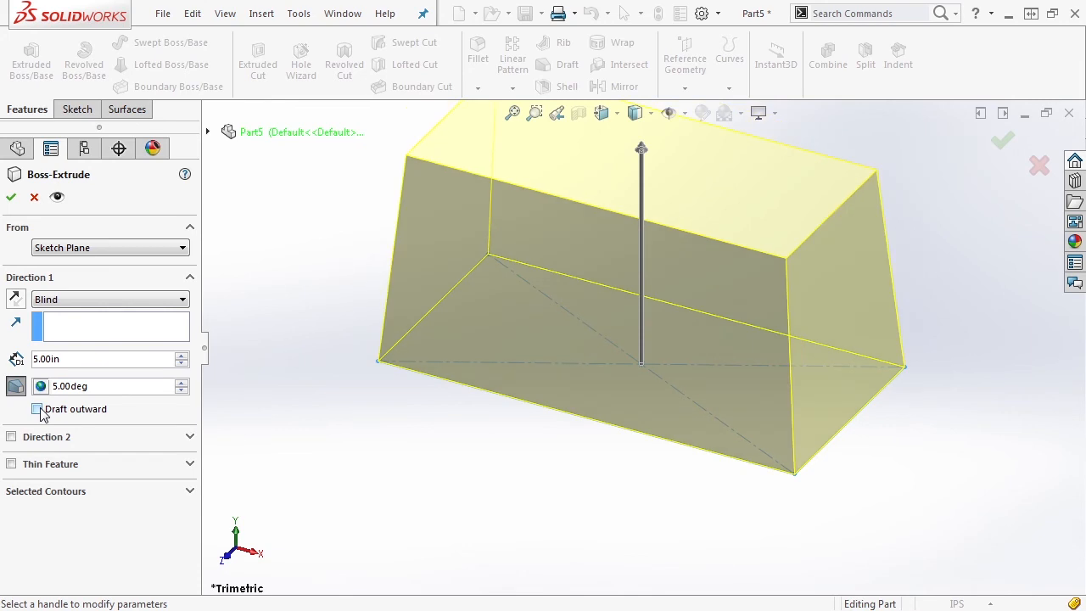
pyautogui.click(12, 464)
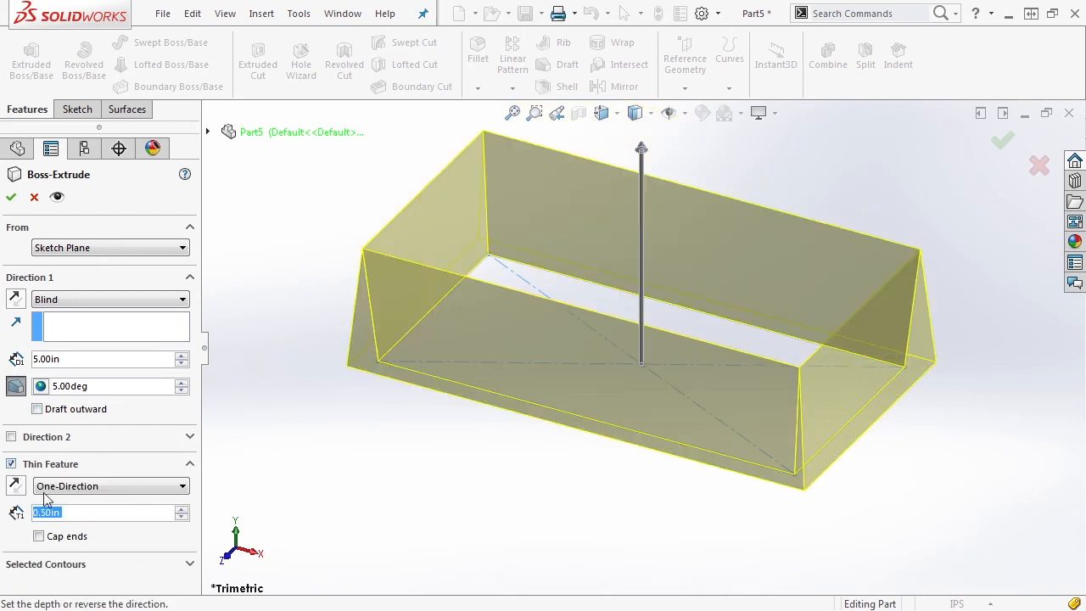
pyautogui.write('1')
pyautogui.press('Return')
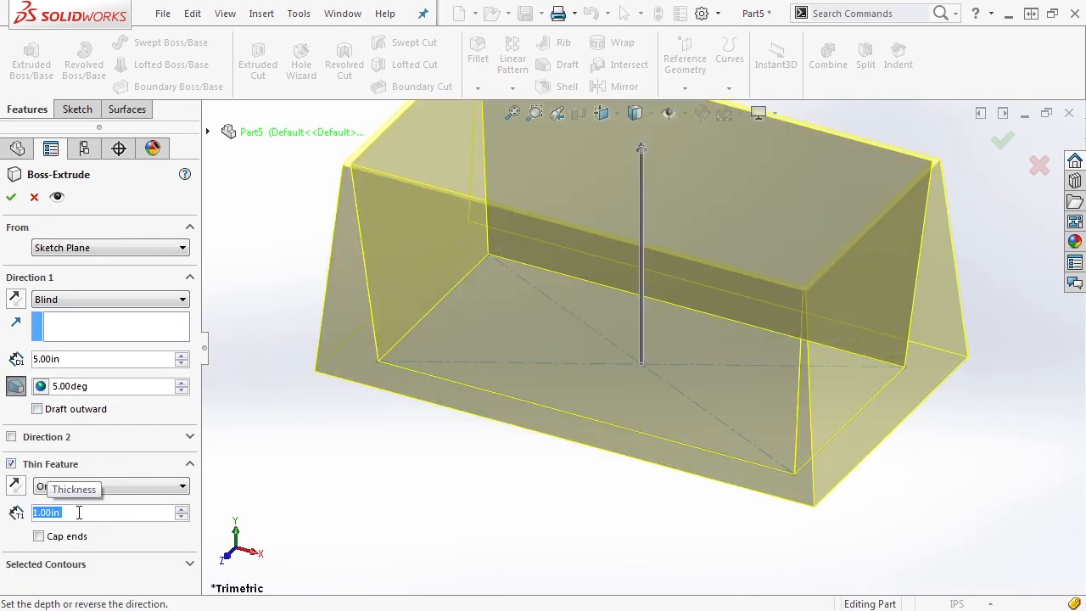
pyautogui.scroll(5, 517, 435)
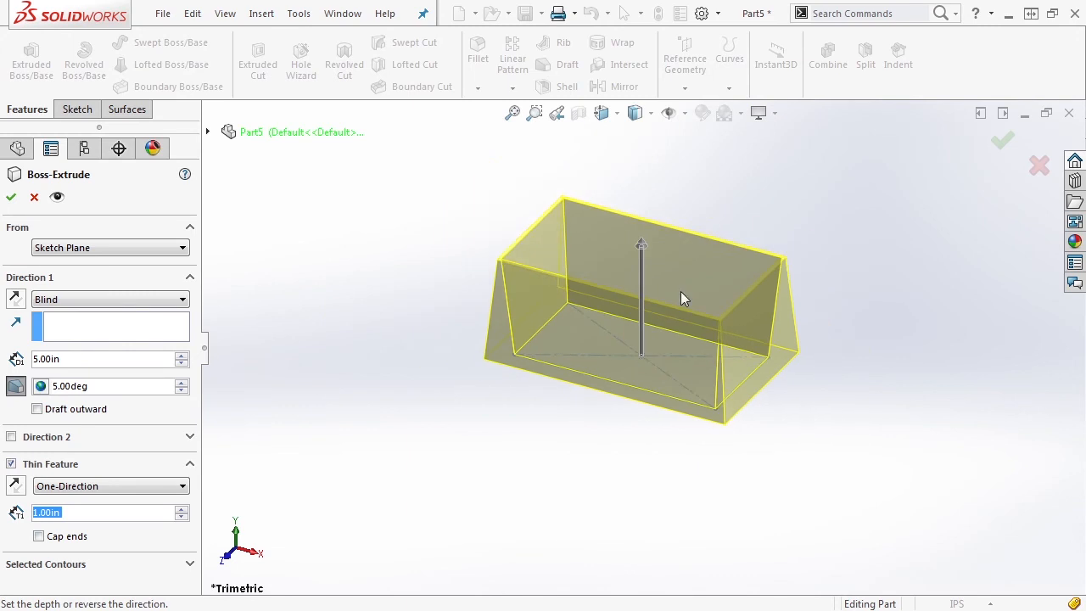
pyautogui.scroll(-6, 739, 331)
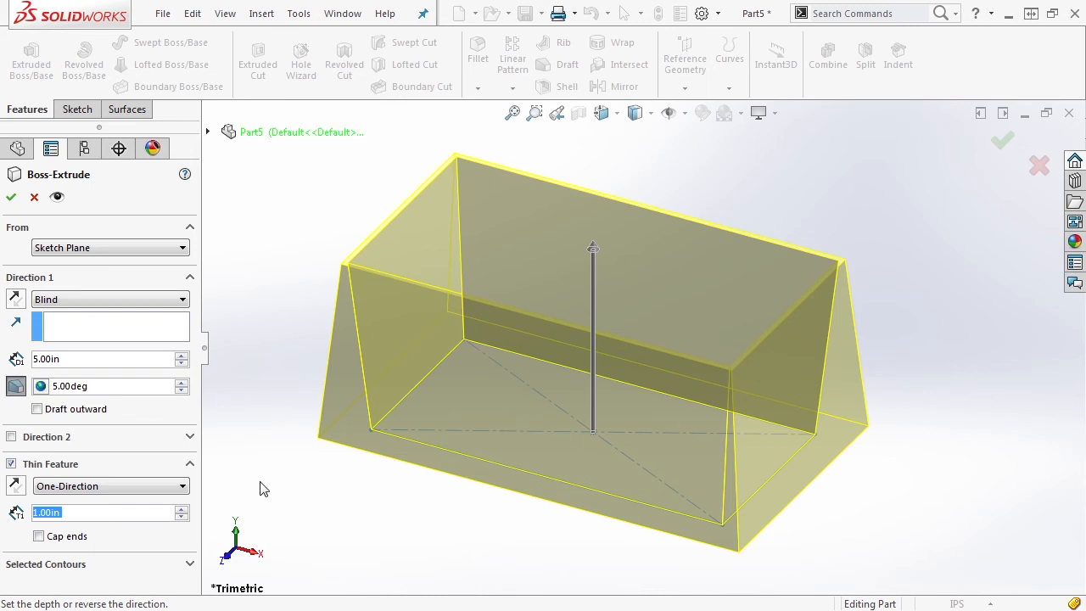
# Try capping the ends of the thin extrusion with a cap thickness of 1 in.
pyautogui.click(58, 540)
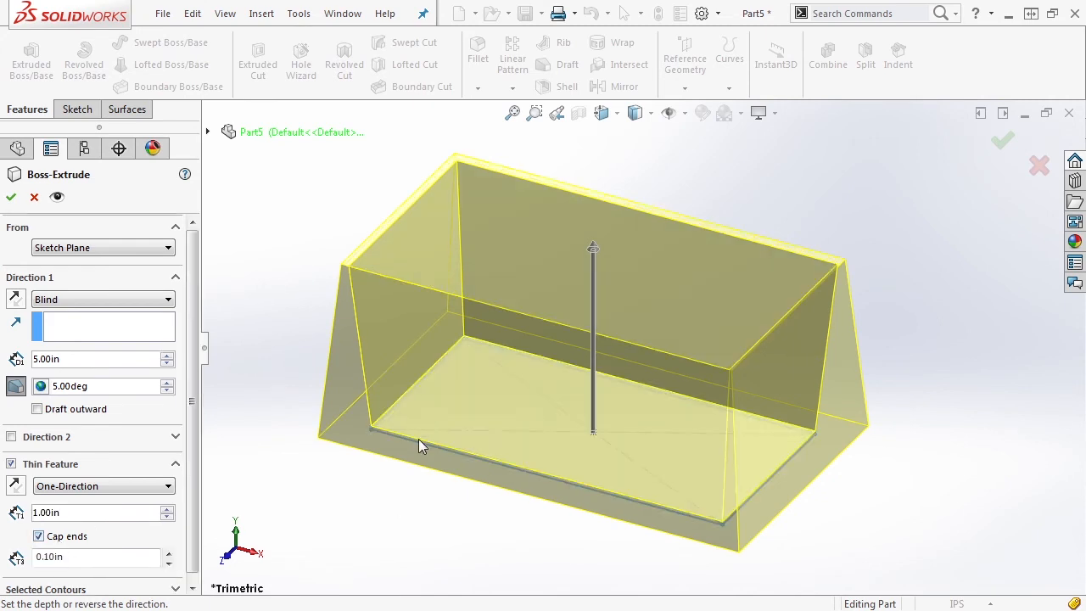
pyautogui.moveTo(427, 502); pyautogui.dragTo(443, 458, button='middle')
pyautogui.moveTo(83, 557); pyautogui.dragTo(19, 560)
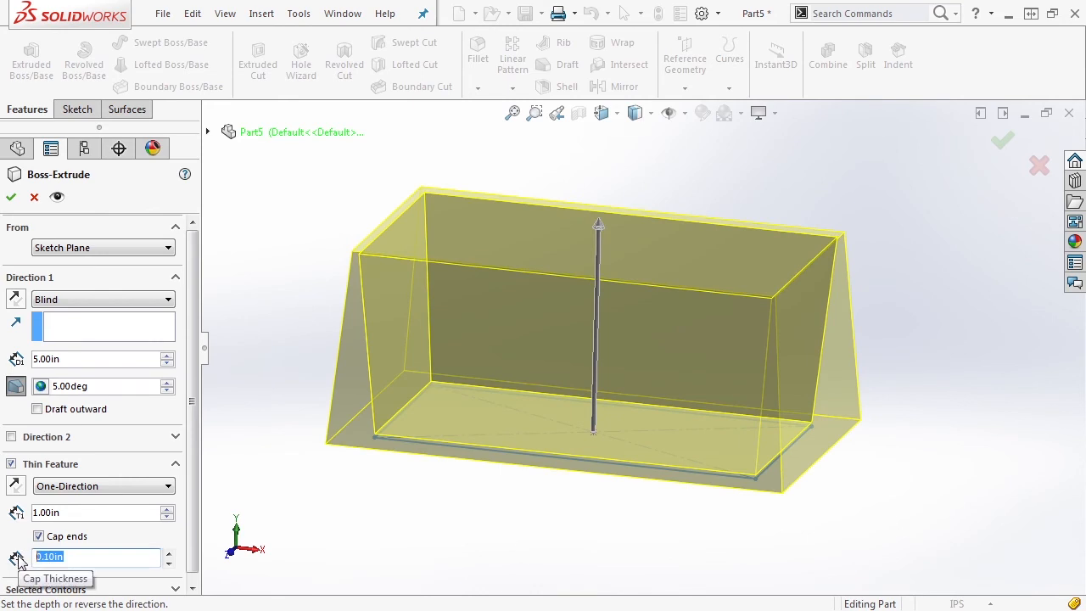
pyautogui.write('1')
pyautogui.press('Return')
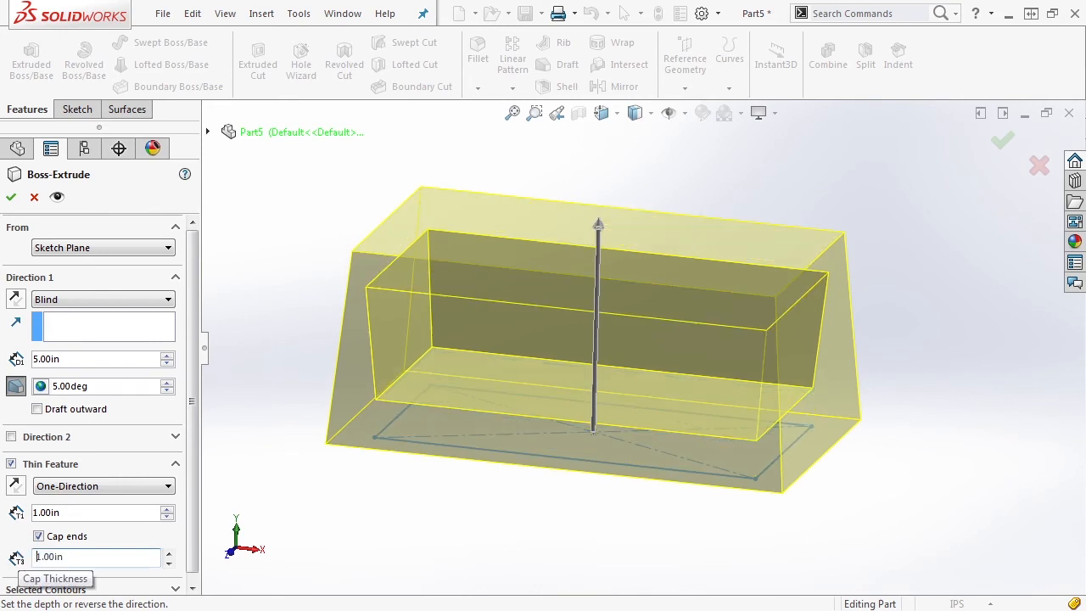
pyautogui.moveTo(513, 567); pyautogui.dragTo(509, 534, button='middle')
# Try the Mid-Plane and Two-Direction thickness types, and turn the thin feature off again.
pyautogui.click(151, 487)
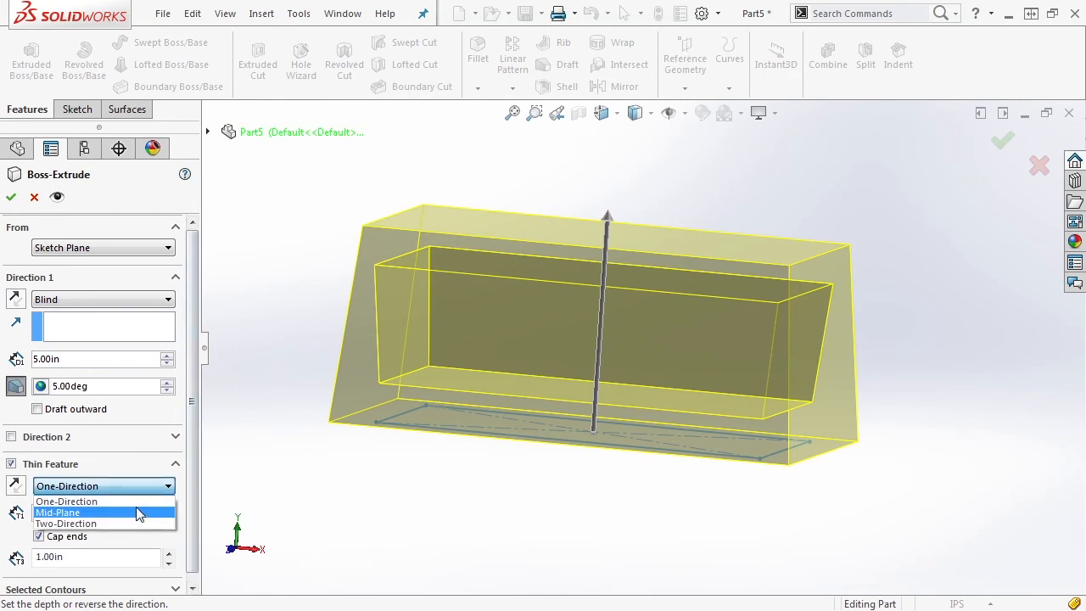
pyautogui.click(140, 513)
pyautogui.click(147, 487)
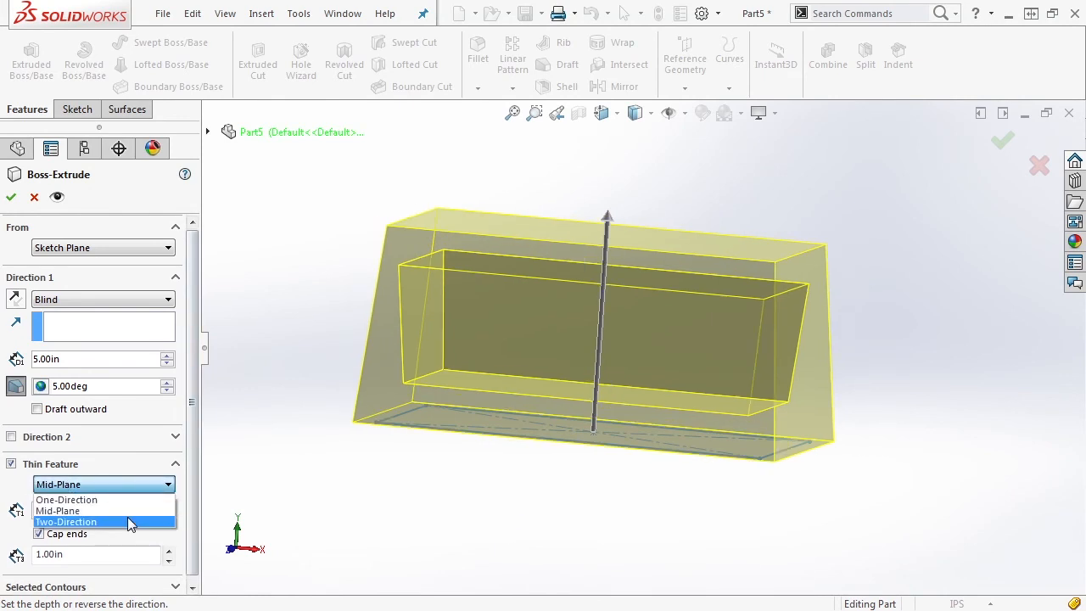
pyautogui.click(131, 522)
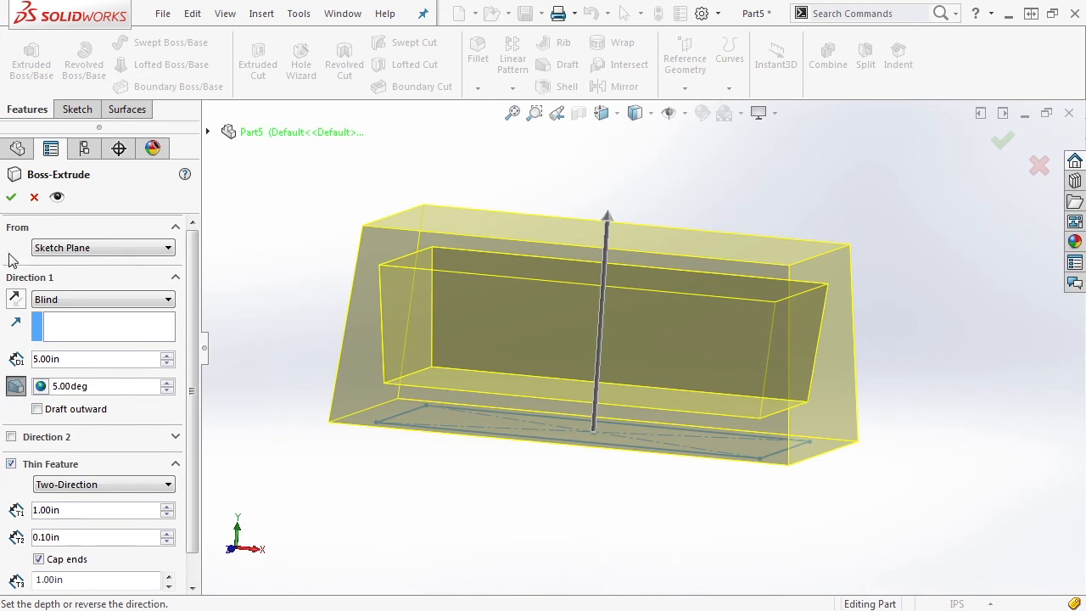
pyautogui.click(11, 464)
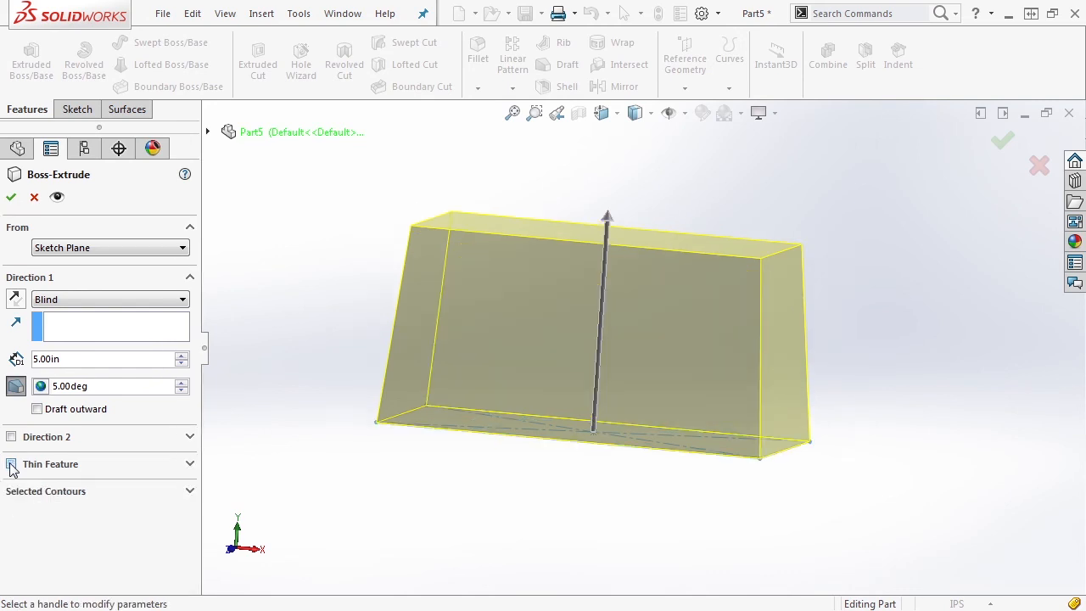
# Complete the boss extrusion as a solid, inward-drafted block.
pyautogui.moveTo(359, 291); pyautogui.dragTo(351, 325, button='middle')
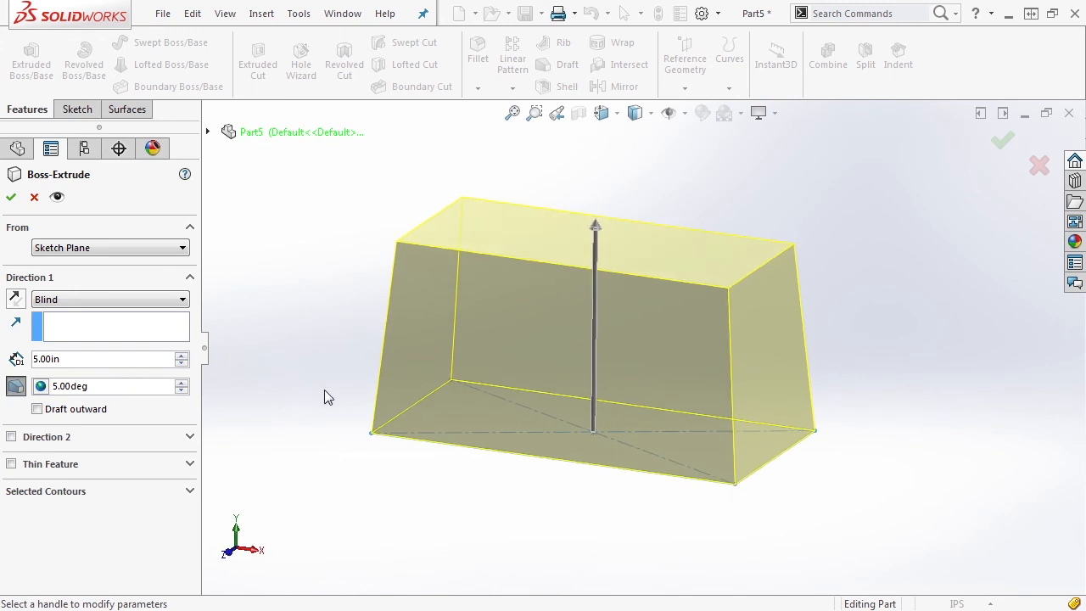
pyautogui.click(11, 197)
pyautogui.click(283, 311)
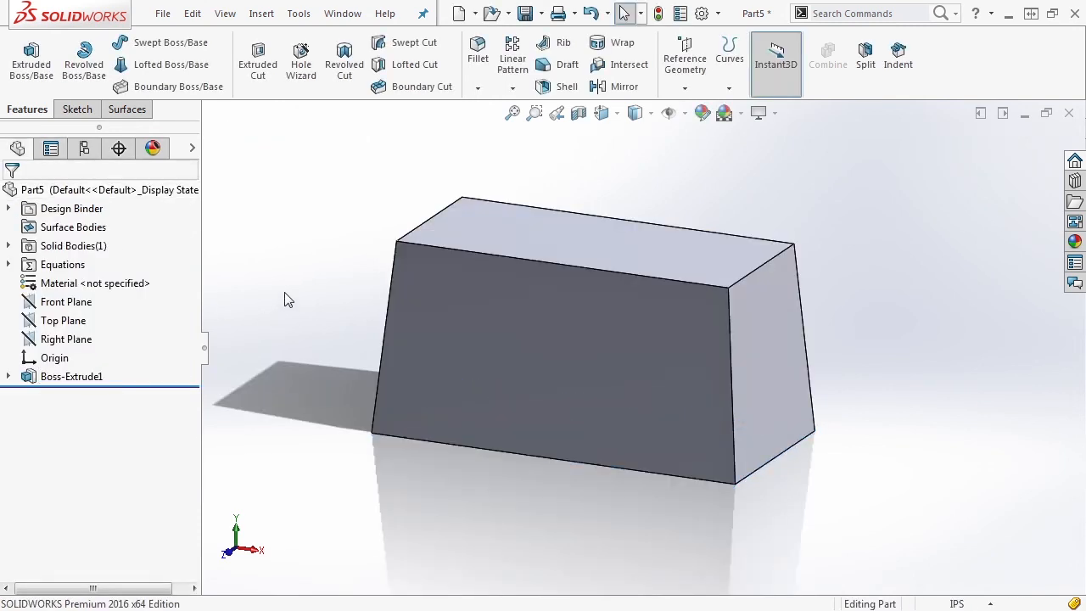
# Set the global variable "Draft" to 8 in the equations and rebuild the extruded block.
pyautogui.rightClick(47, 264)
pyautogui.click(73, 277)
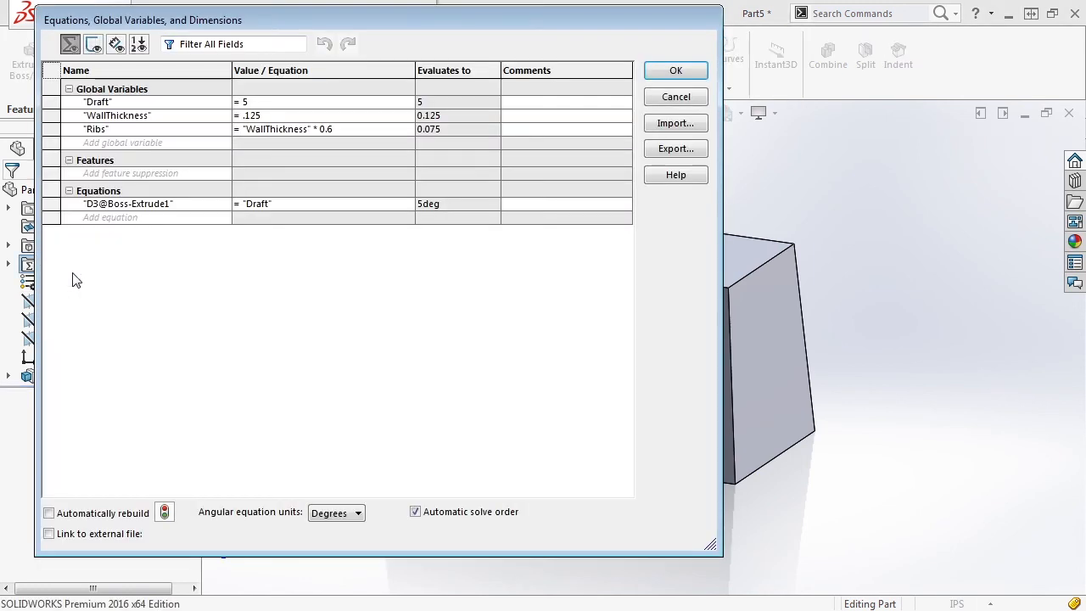
pyautogui.click(269, 102)
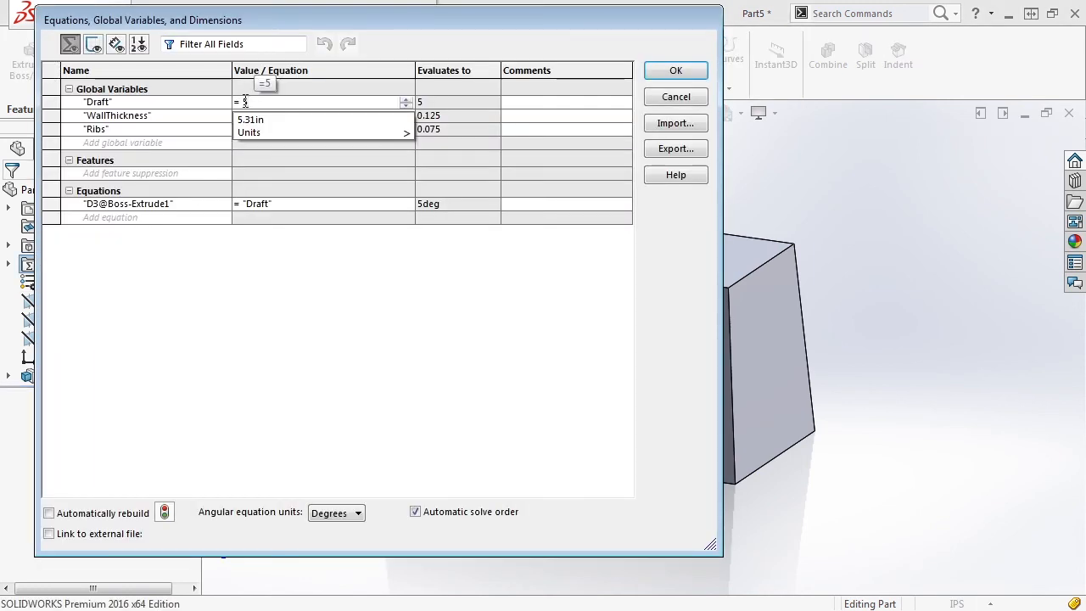
pyautogui.press('BackSpace')
pyautogui.write('8')
pyautogui.press('Return')
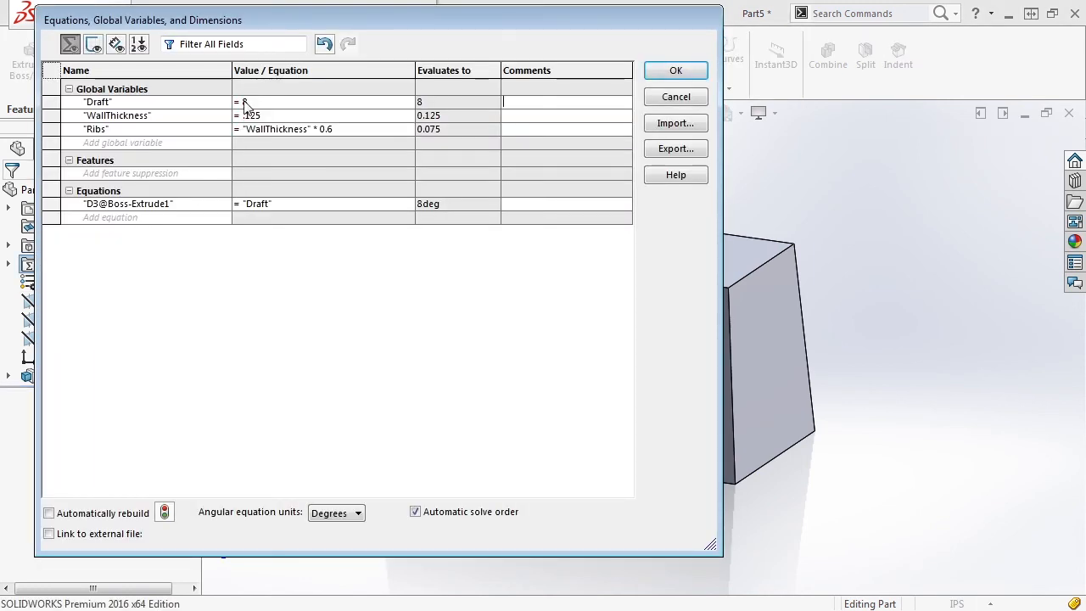
pyautogui.click(164, 512)
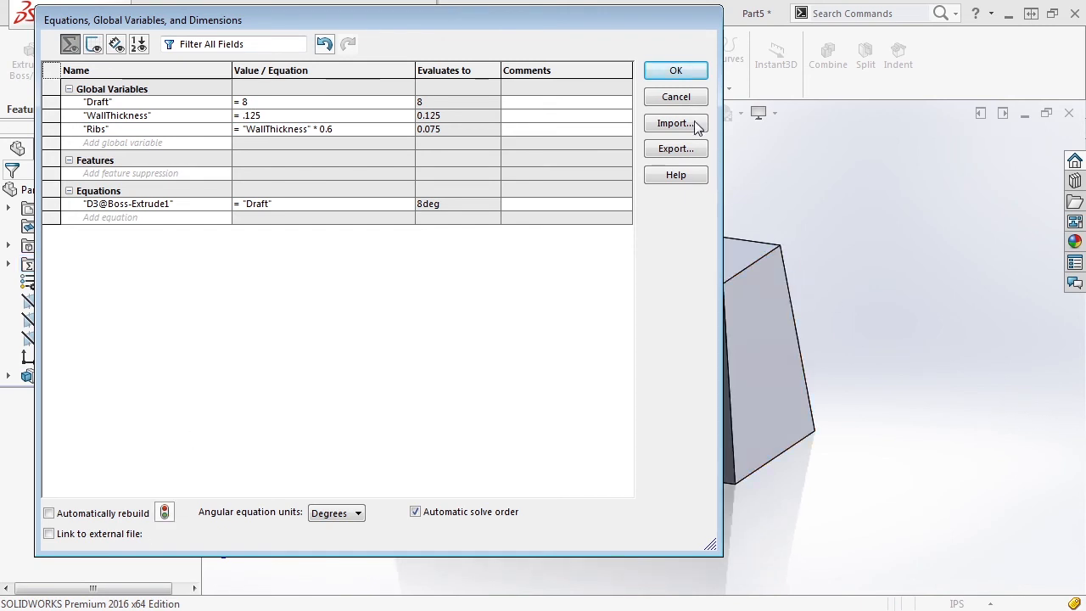
pyautogui.click(677, 71)
pyautogui.click(441, 444)
pyautogui.click(499, 482)
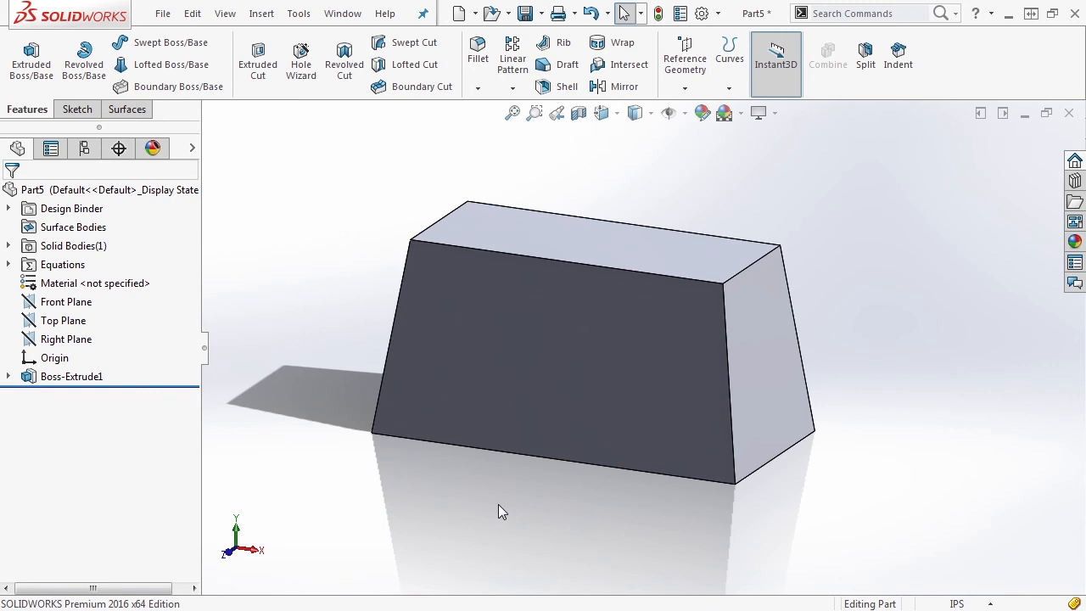
# Start a shell on the drafted block with its bottom face as the face to remove.
pyautogui.click(565, 88)
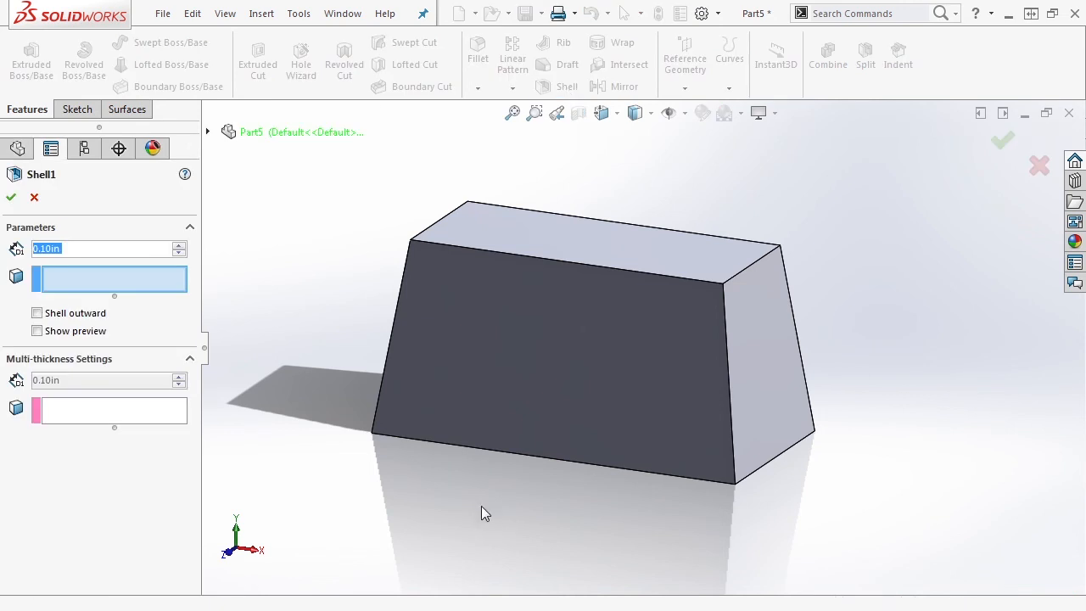
pyautogui.moveTo(482, 506); pyautogui.dragTo(486, 377, button='middle')
pyautogui.click(502, 432)
# Link the shell thickness to the global variable "WallThickness" and turn on the shell preview.
pyautogui.moveTo(88, 246); pyautogui.dragTo(17, 248)
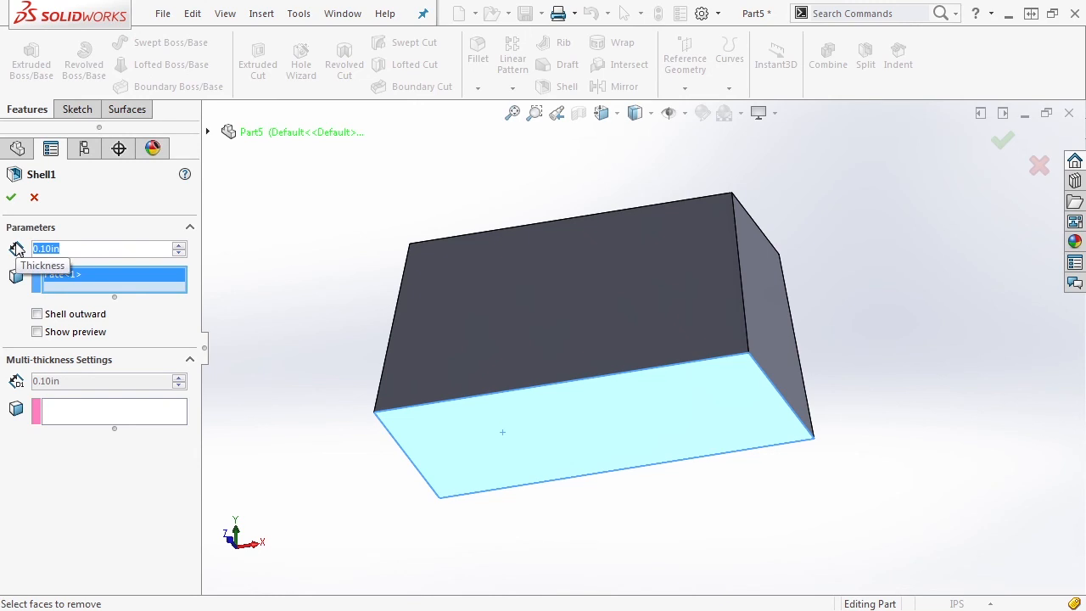
pyautogui.write('=')
pyautogui.moveTo(106, 270)
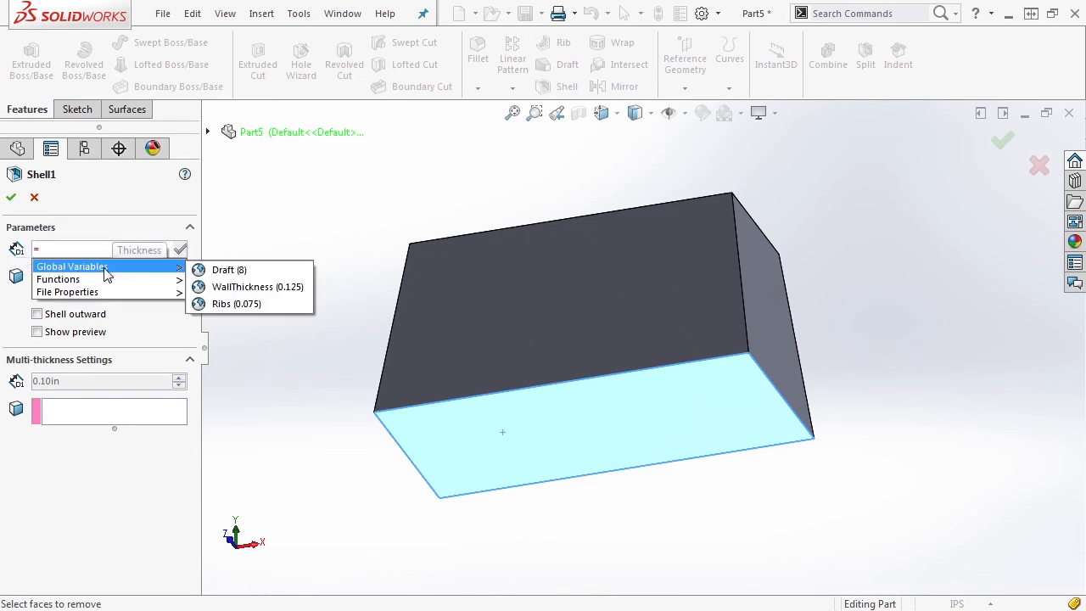
pyautogui.click(254, 287)
pyautogui.click(180, 250)
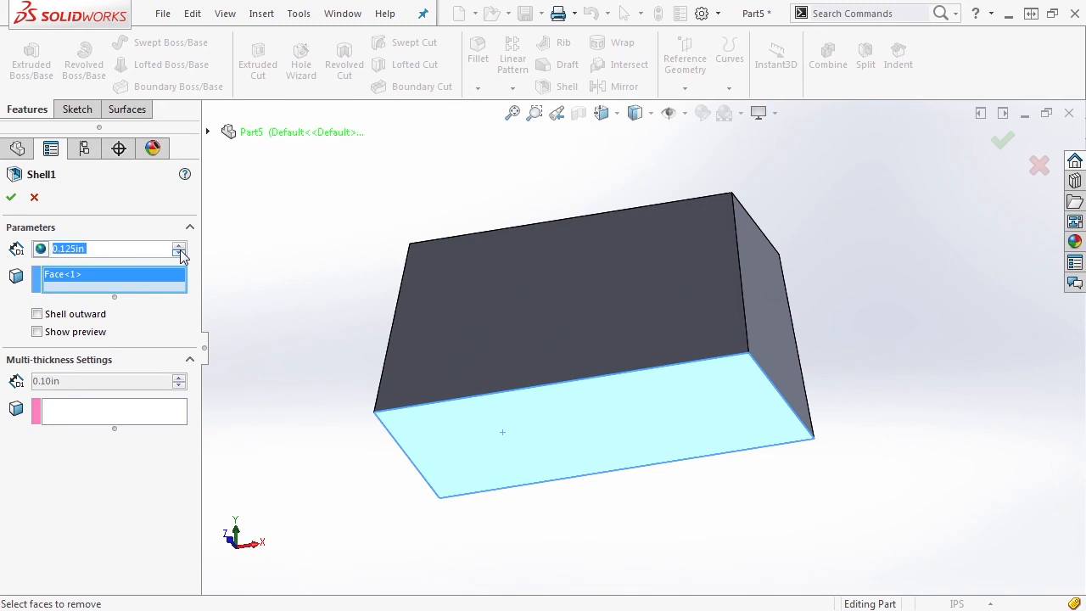
pyautogui.click(37, 332)
pyautogui.moveTo(257, 366); pyautogui.dragTo(282, 355, button='middle')
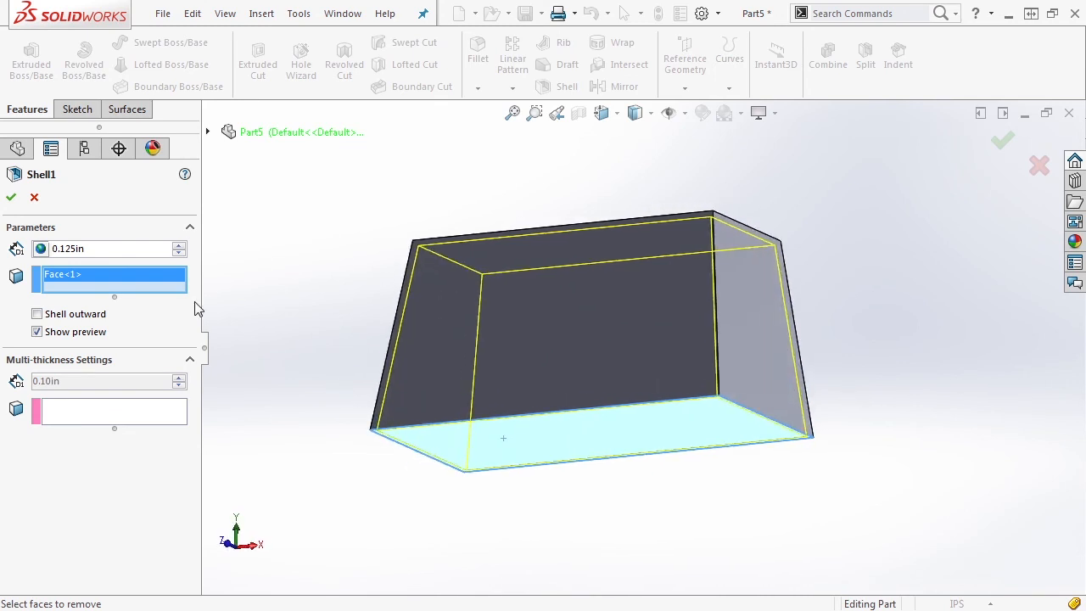
# Complete the shell and inspect its wall in a section view through the Front Plane, restoring the full model after viewing.
pyautogui.click(11, 197)
pyautogui.moveTo(457, 498); pyautogui.dragTo(487, 591, button='middle')
pyautogui.click(578, 114)
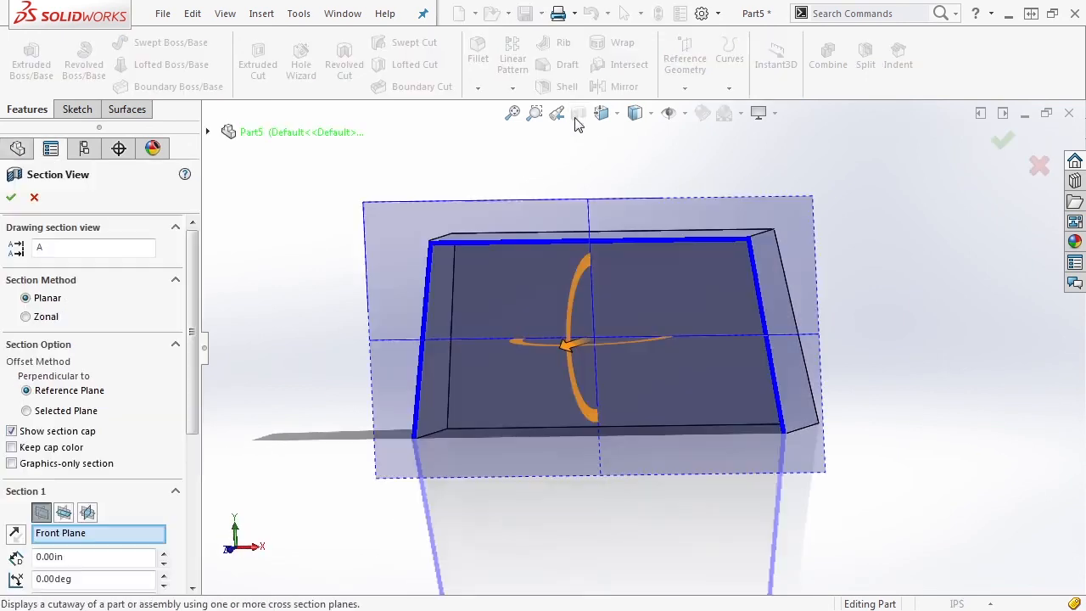
pyautogui.click(11, 198)
pyautogui.hotkey('ctrl', '1')
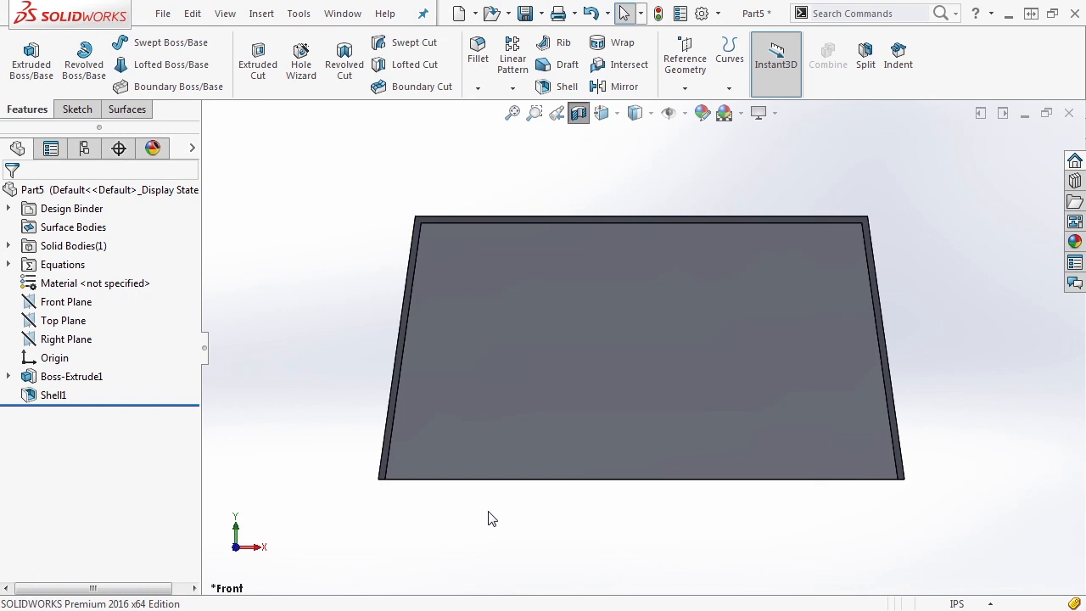
pyautogui.moveTo(503, 513); pyautogui.dragTo(463, 550, button='middle')
pyautogui.click(578, 114)
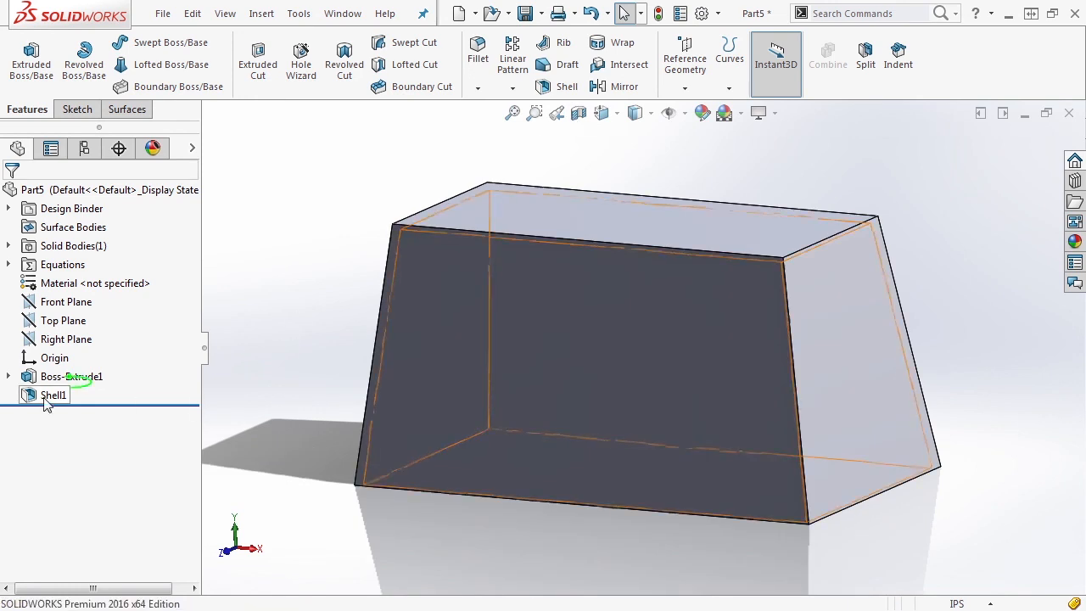
# Set the global variable "WallThickness" to .25 in the equations, apply it, and view the shelled part's open underside.
pyautogui.rightClick(57, 266)
pyautogui.click(92, 278)
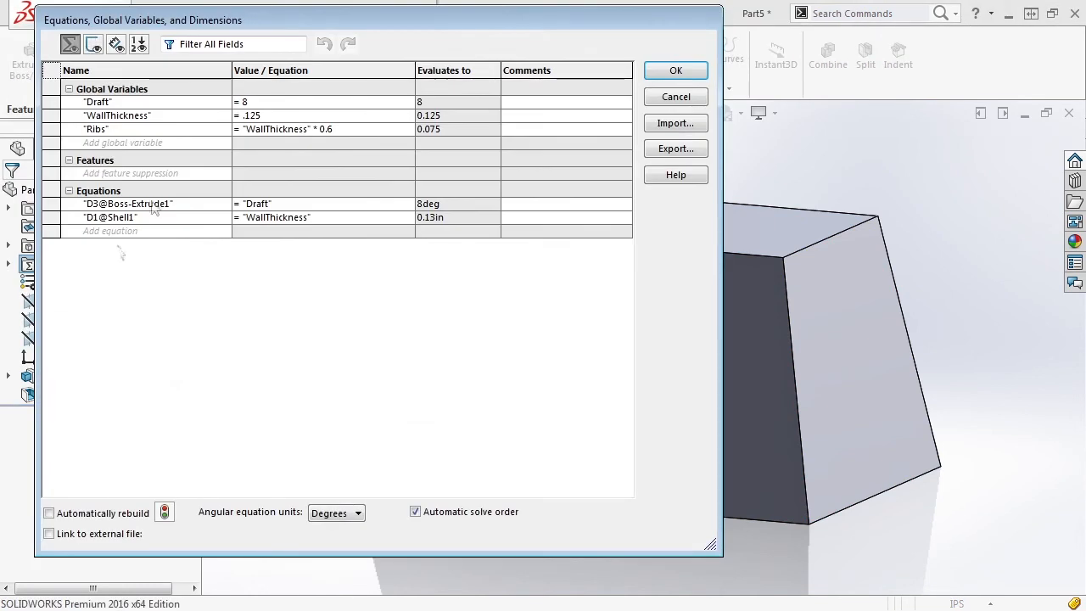
pyautogui.click(266, 119)
pyautogui.press('BackSpace')
pyautogui.press('BackSpace')
pyautogui.press('BackSpace')
pyautogui.press('BackSpace')
pyautogui.write('.25')
pyautogui.press('Tab')
pyautogui.click(661, 77)
pyautogui.moveTo(543, 212); pyautogui.dragTo(569, 348, button='middle')
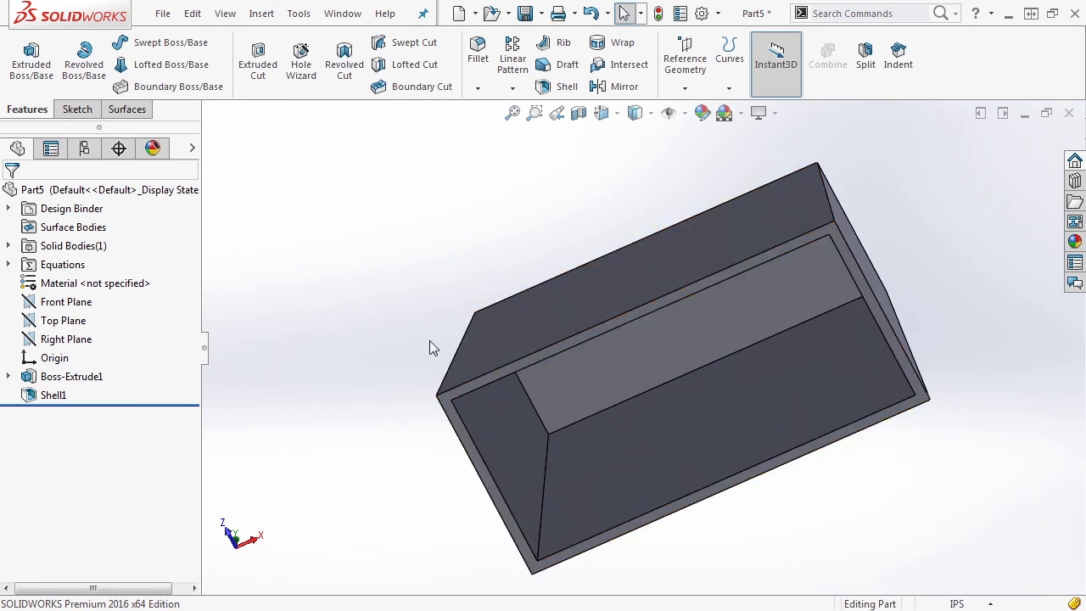
# Roll the model back to before the shell and start a fillet on the drafted block's four slanted corner edges.
pyautogui.moveTo(81, 404); pyautogui.dragTo(77, 387)
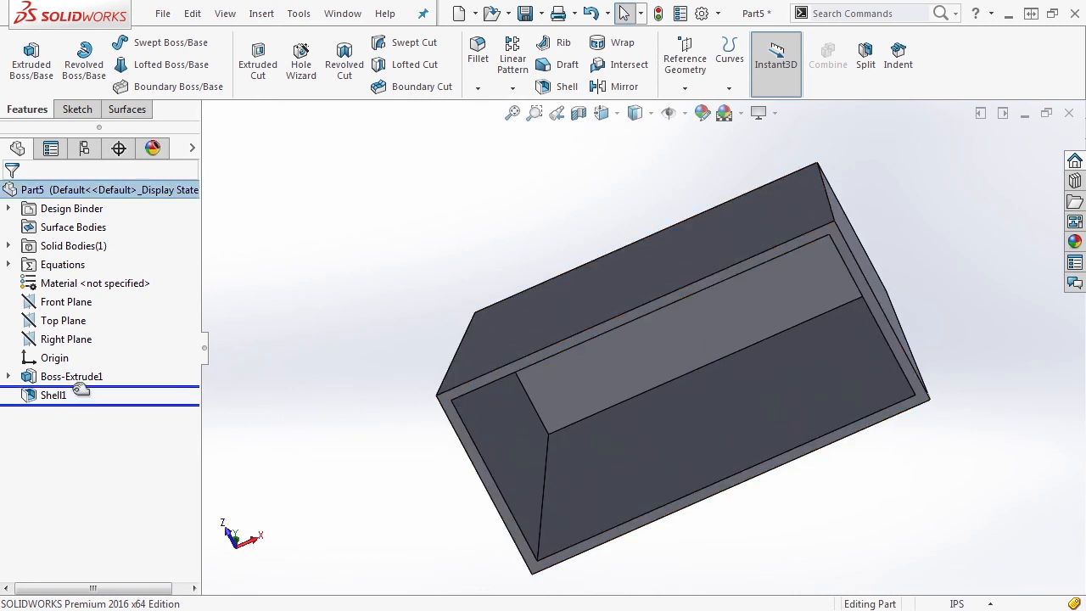
pyautogui.click(478, 53)
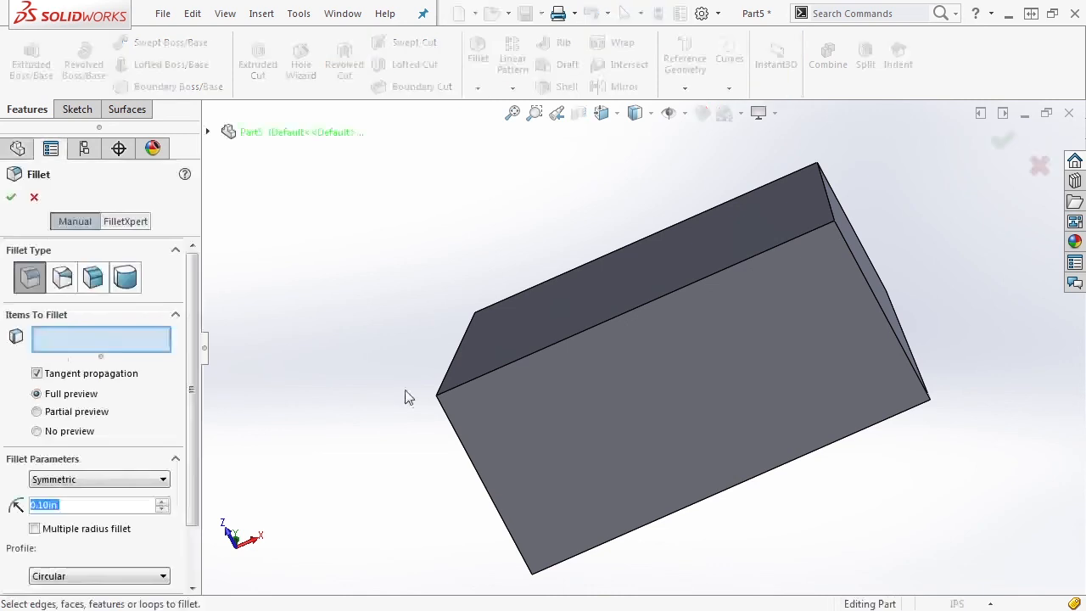
pyautogui.click(458, 346)
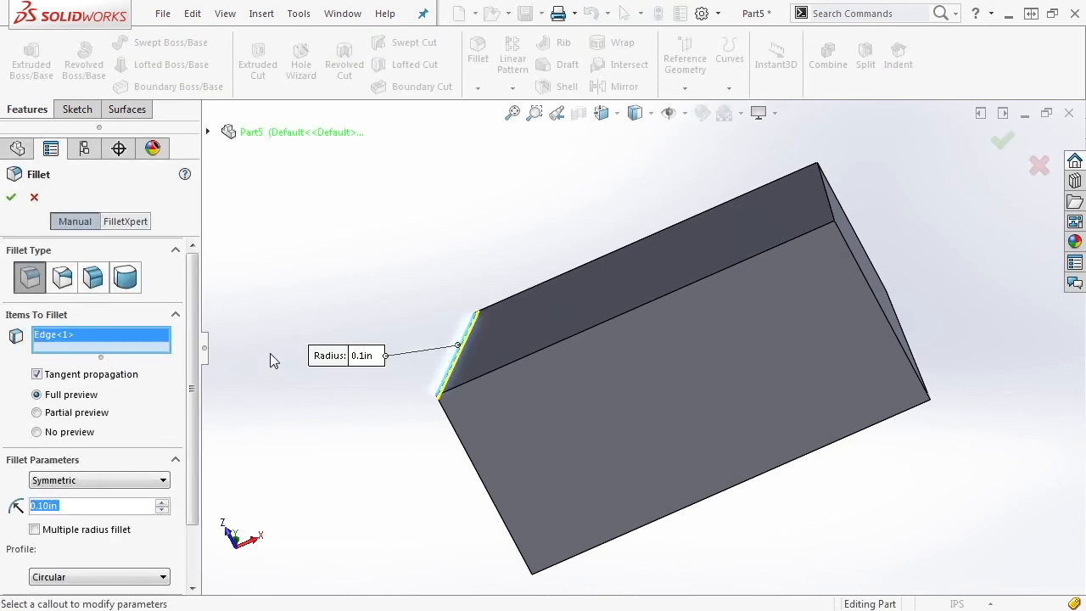
pyautogui.rightClick(134, 334)
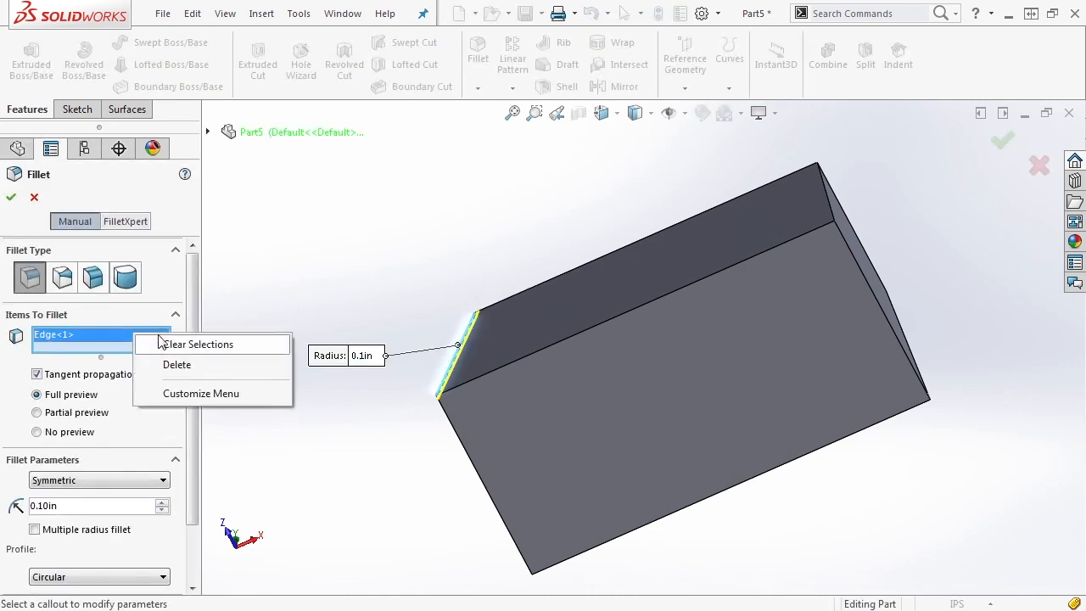
pyautogui.click(195, 342)
pyautogui.moveTo(416, 310); pyautogui.dragTo(478, 387, button='middle')
pyautogui.click(508, 339)
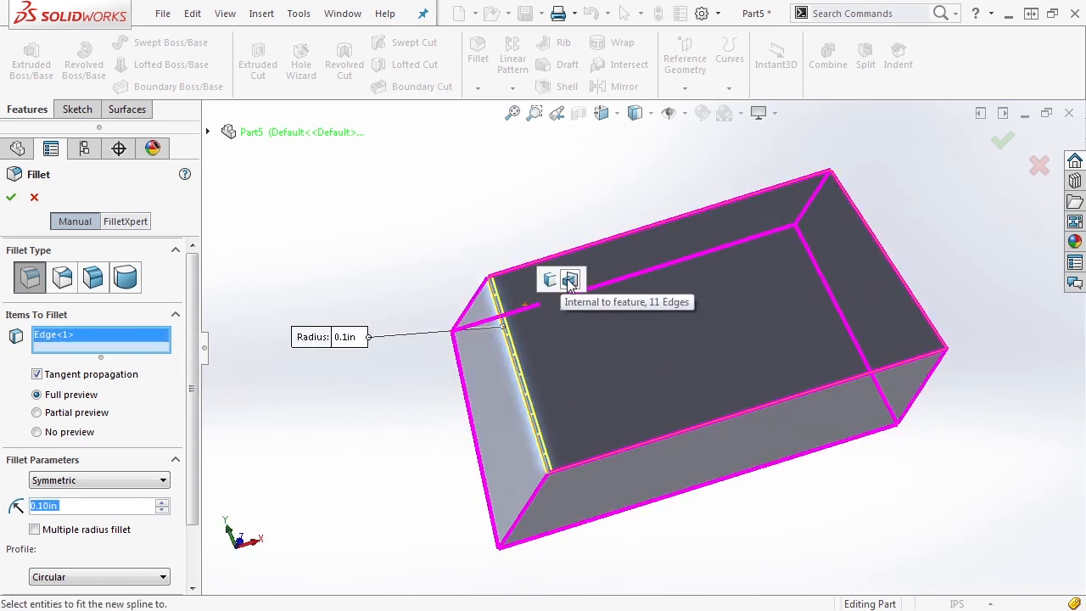
pyautogui.click(551, 281)
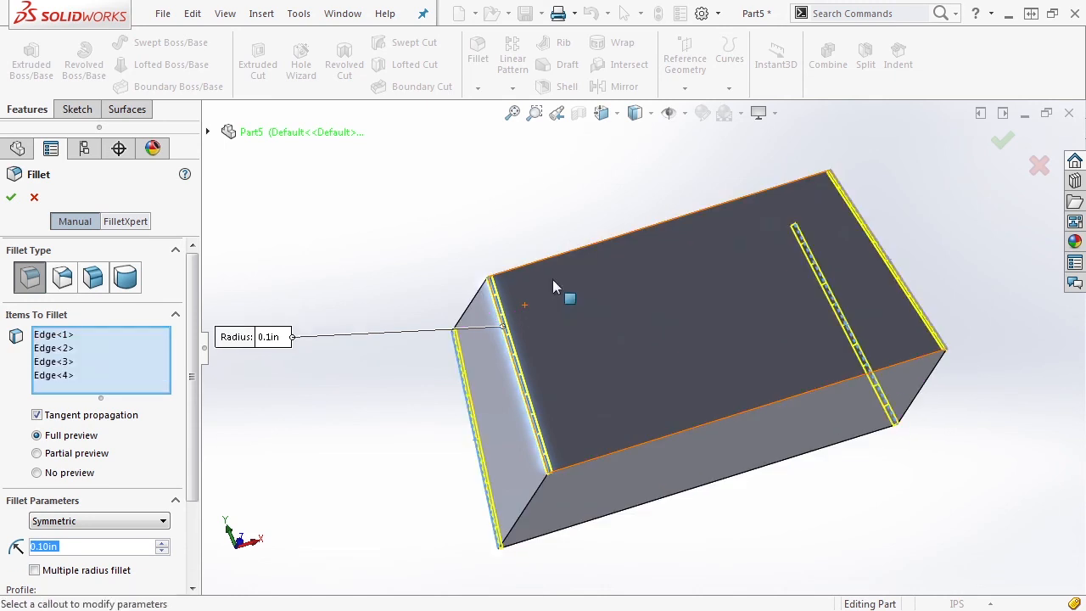
# Set the corner fillet radius to 1 in and complete the fillet.
pyautogui.moveTo(465, 444); pyautogui.dragTo(432, 490, button='middle')
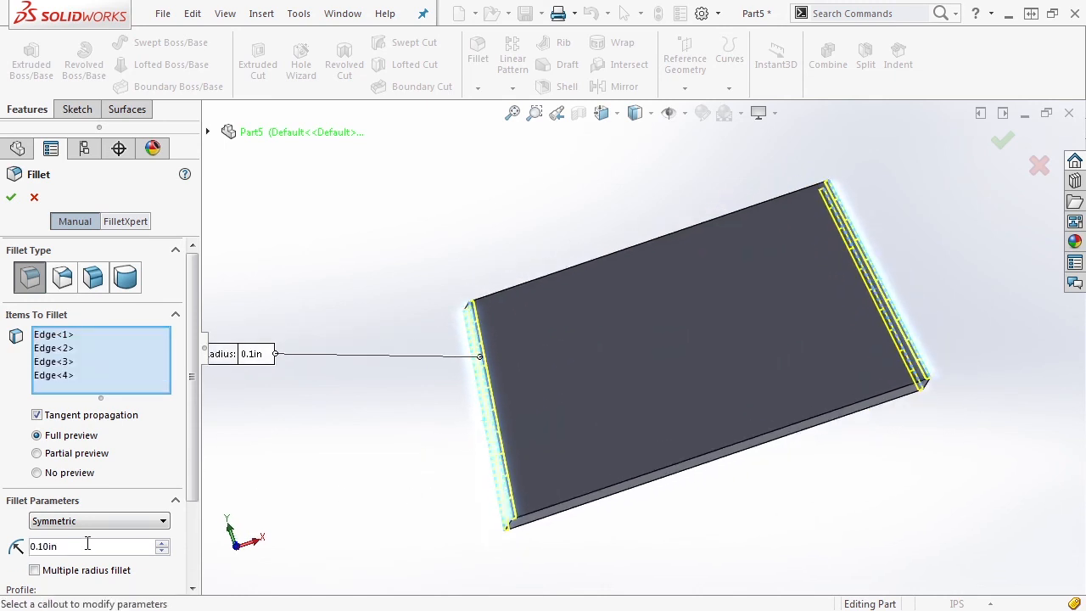
pyautogui.moveTo(39, 546); pyautogui.dragTo(31, 546)
pyautogui.write('1')
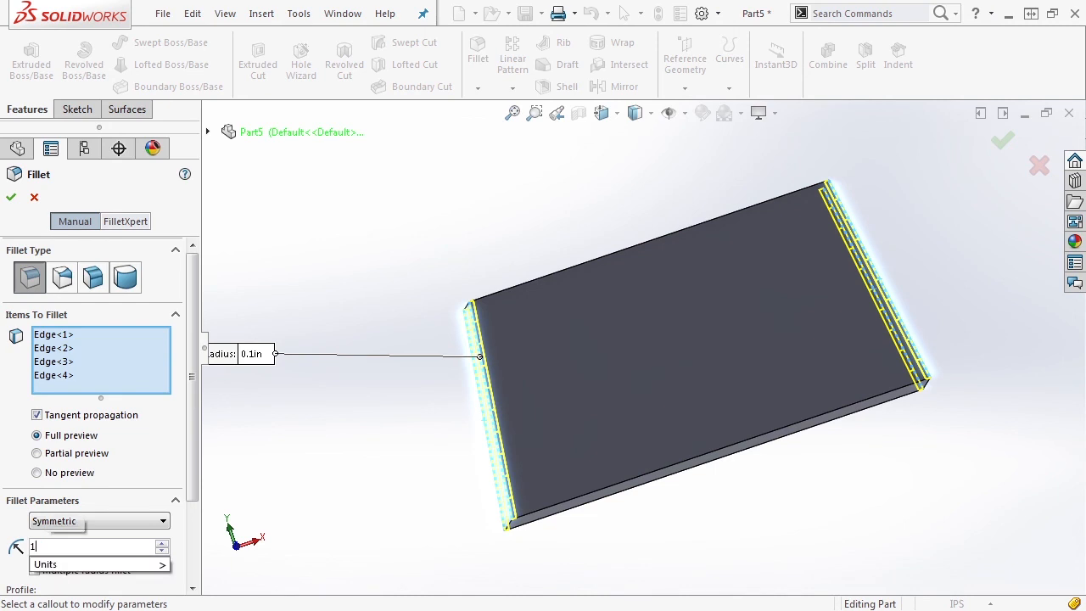
pyautogui.press('Return')
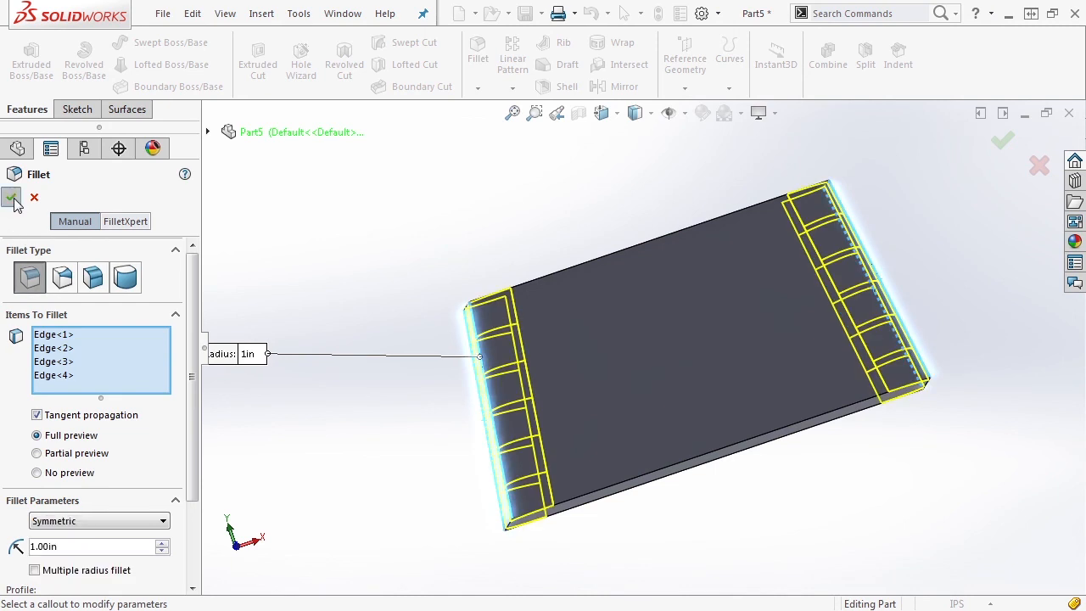
pyautogui.click(11, 197)
# Roll the model forward to include the shell and view the hollow underside of the filleted block.
pyautogui.moveTo(134, 404); pyautogui.dragTo(132, 424)
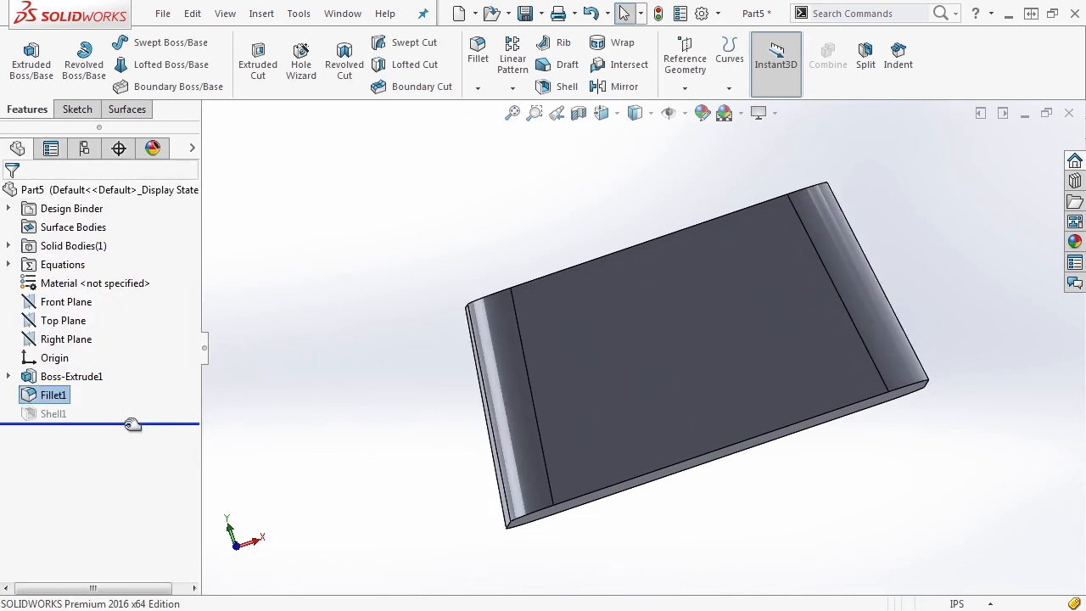
pyautogui.moveTo(280, 407); pyautogui.dragTo(548, 174, button='middle')
pyautogui.moveTo(648, 292); pyautogui.dragTo(620, 284, button='middle')
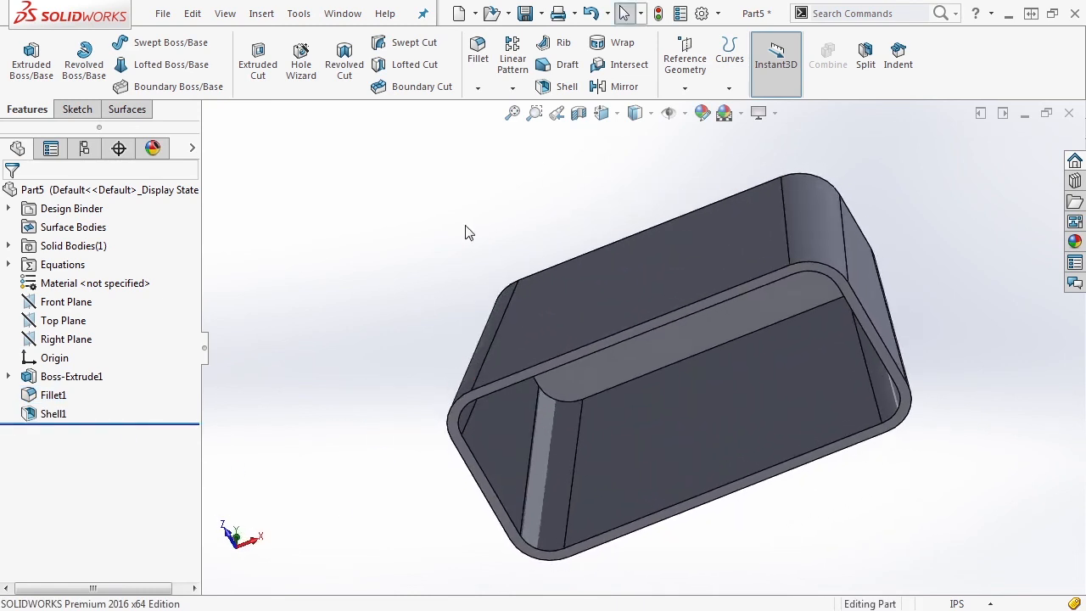
# Measure the distance between the outer and inner arc edges at a rounded corner of the open rim.
pyautogui.click(299, 13)
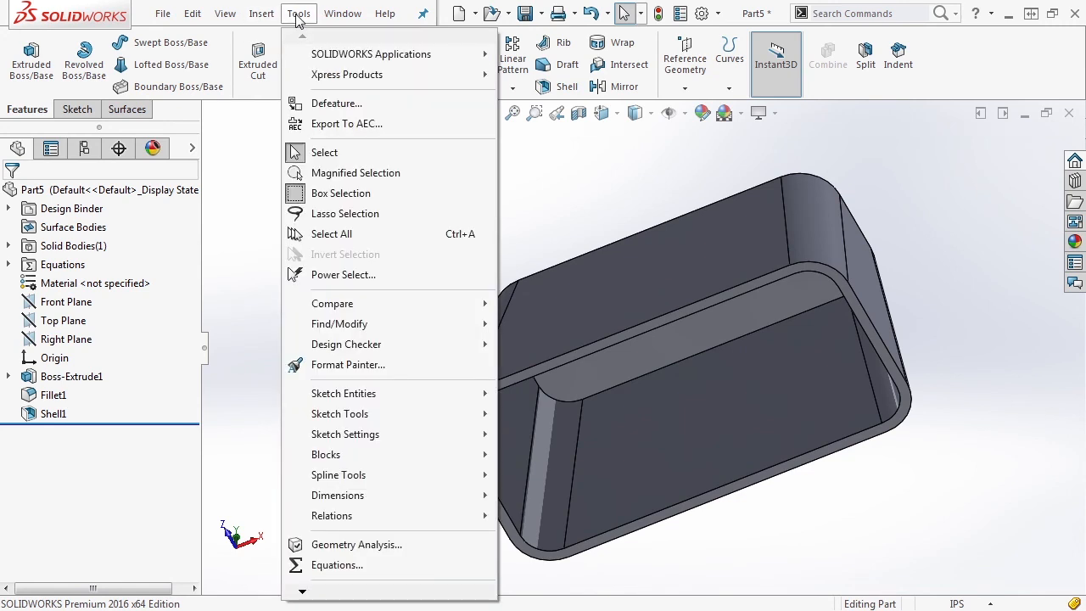
pyautogui.moveTo(336, 594)
pyautogui.moveTo(327, 381)
pyautogui.click(529, 301)
pyautogui.click(790, 282)
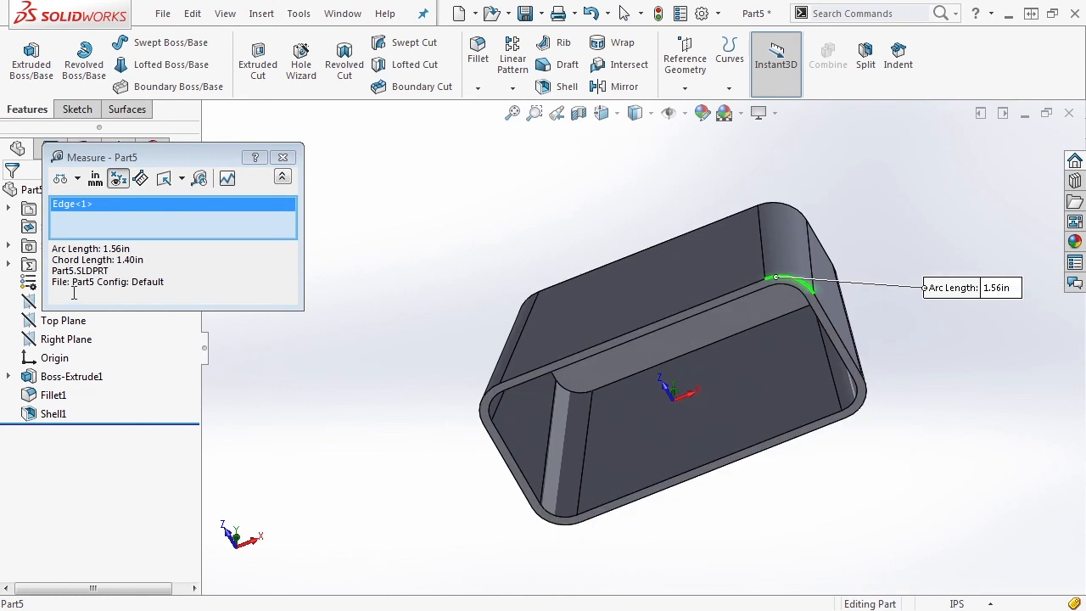
pyautogui.scroll(-5, 745, 299)
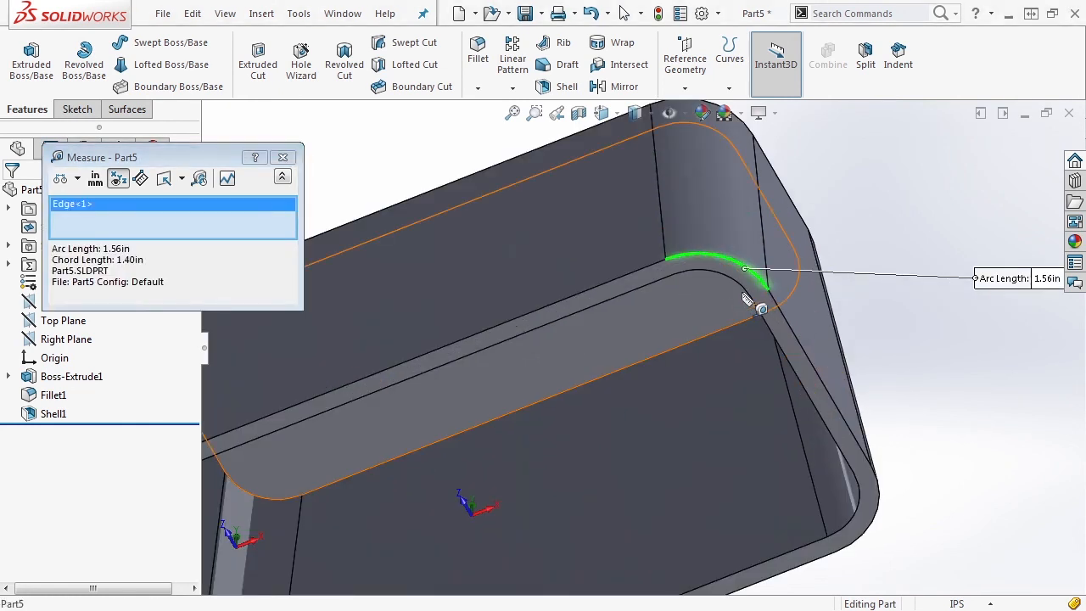
pyautogui.click(745, 290)
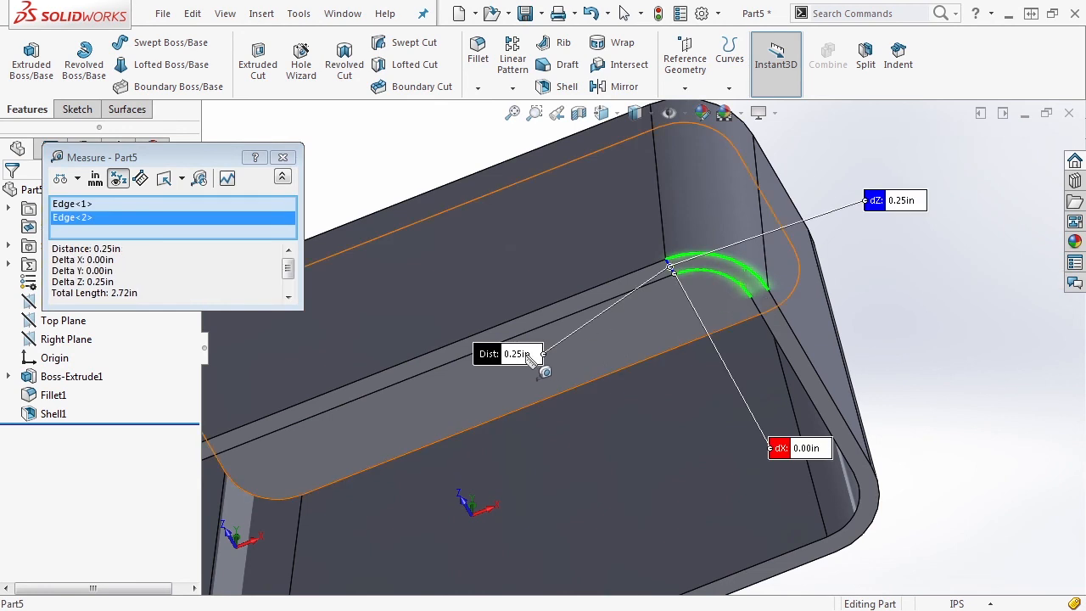
pyautogui.click(284, 157)
# Examine how the inner and outer radii relate at the shelled part's rounded rim corner.
pyautogui.scroll(5, 768, 221)
pyautogui.moveTo(780, 255); pyautogui.dragTo(688, 305, button='middle')
pyautogui.scroll(-5, 679, 301)
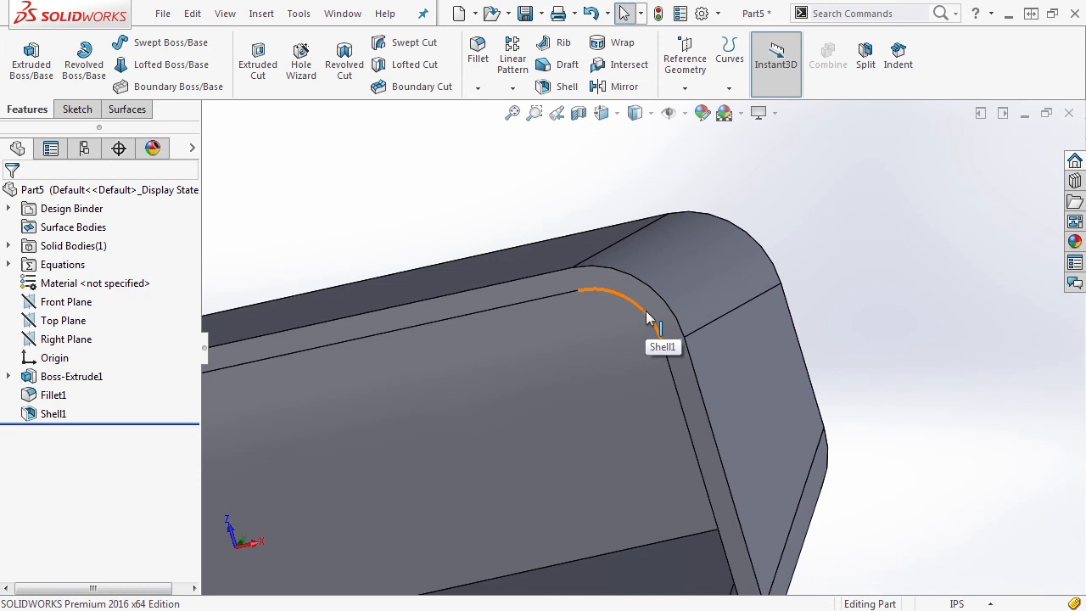
pyautogui.scroll(3, 825, 316)
pyautogui.scroll(2, 786, 355)
pyautogui.moveTo(786, 354); pyautogui.dragTo(706, 574, button='middle')
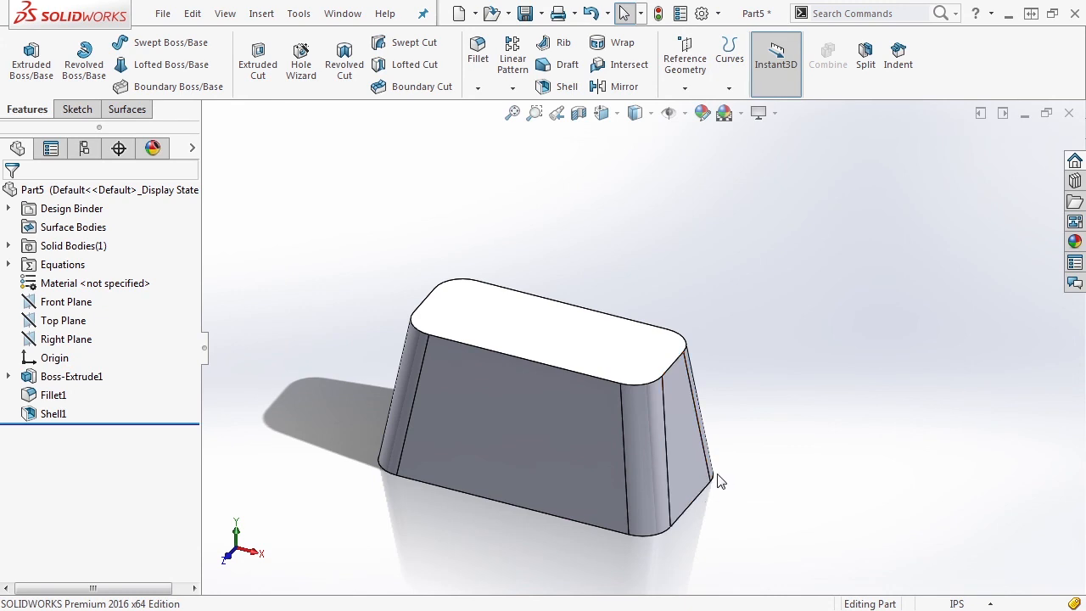
# Inspect the wall around the rounded corners in a temporary Top Plane section offset about 2.73 in, and discard the section.
pyautogui.click(579, 112)
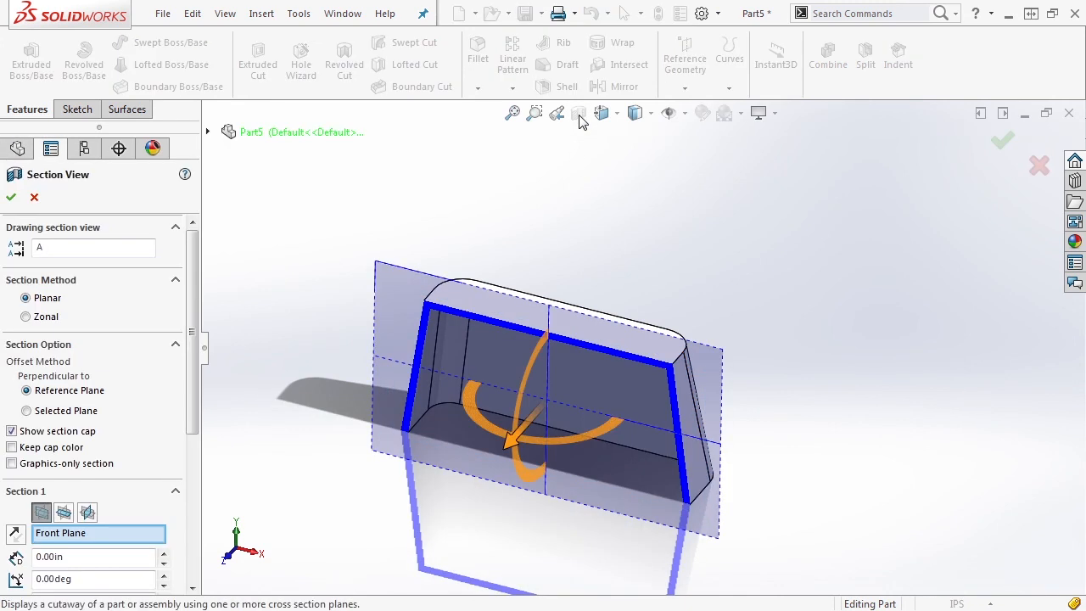
pyautogui.click(64, 512)
pyautogui.moveTo(548, 390); pyautogui.dragTo(638, 327)
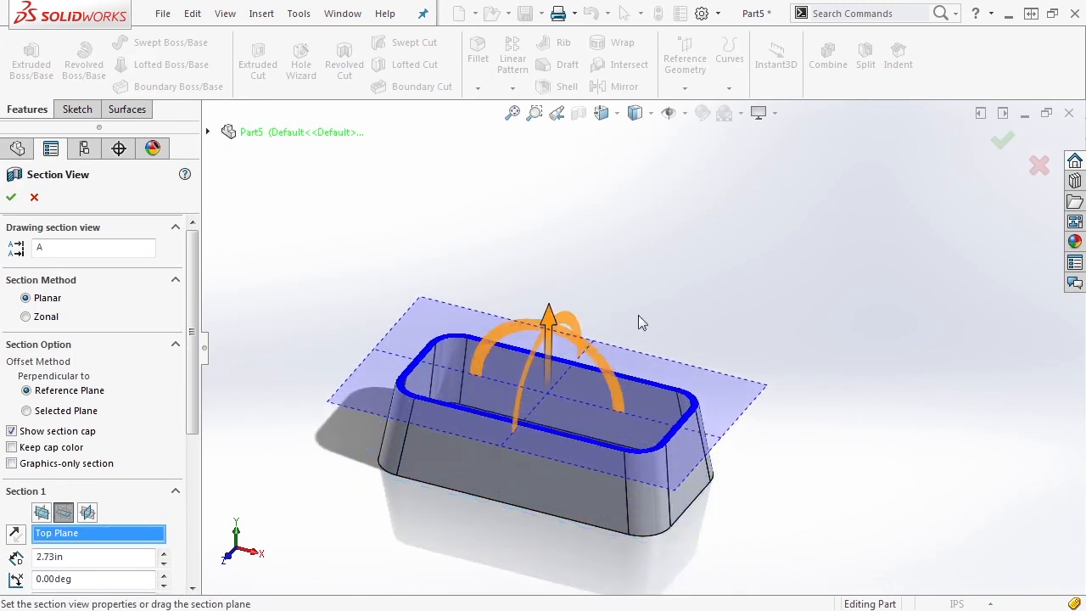
pyautogui.moveTo(636, 321); pyautogui.dragTo(641, 399, button='middle')
pyautogui.scroll(-6, 686, 407)
pyautogui.scroll(5, 692, 387)
pyautogui.click(1039, 166)
pyautogui.moveTo(594, 475); pyautogui.dragTo(601, 376, button='middle')
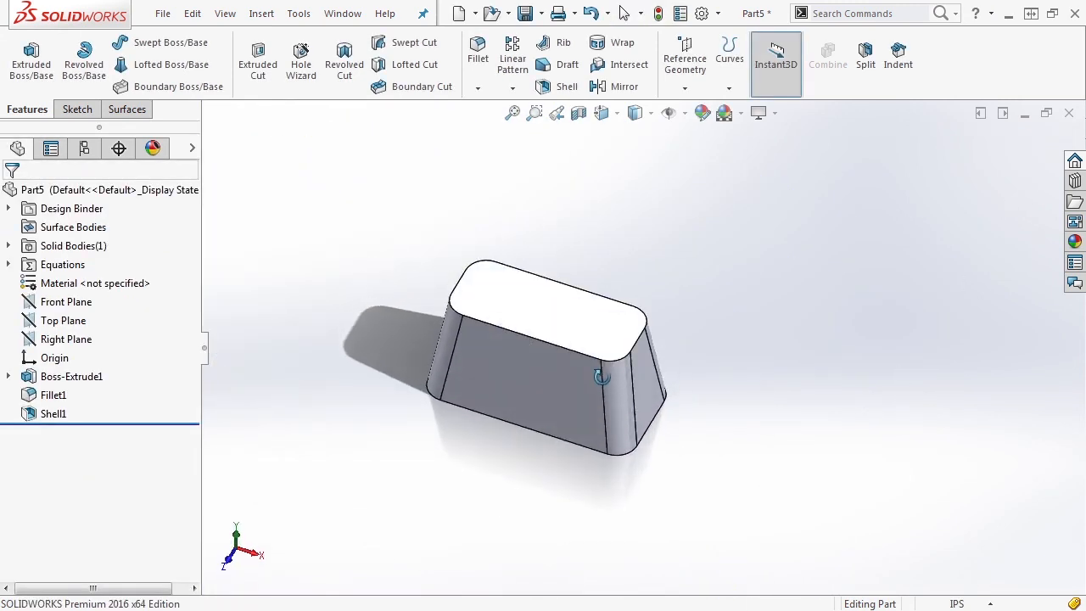
pyautogui.scroll(-3, 432, 407)
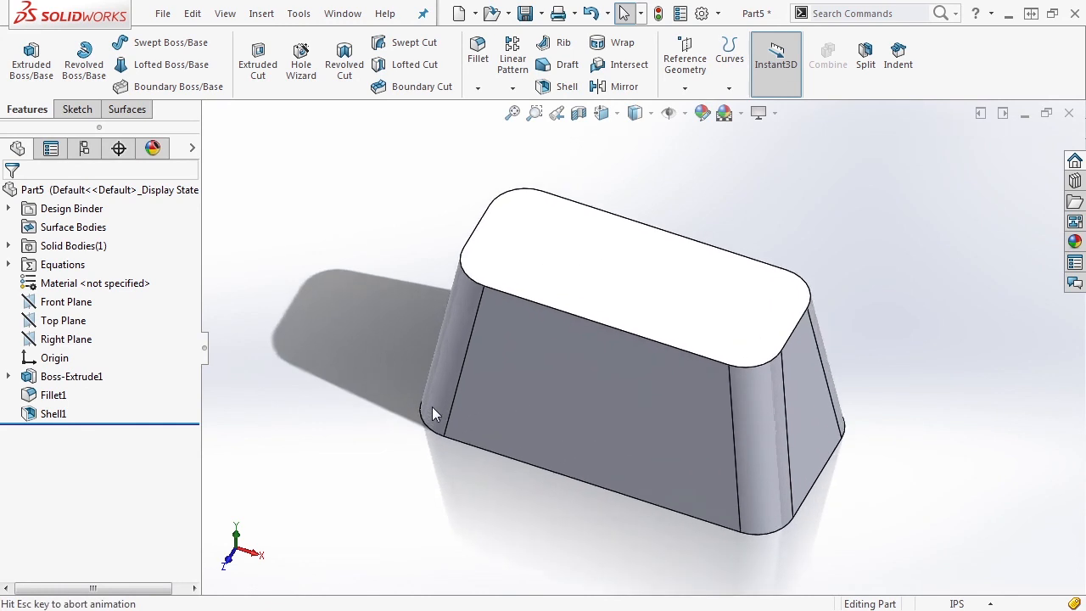